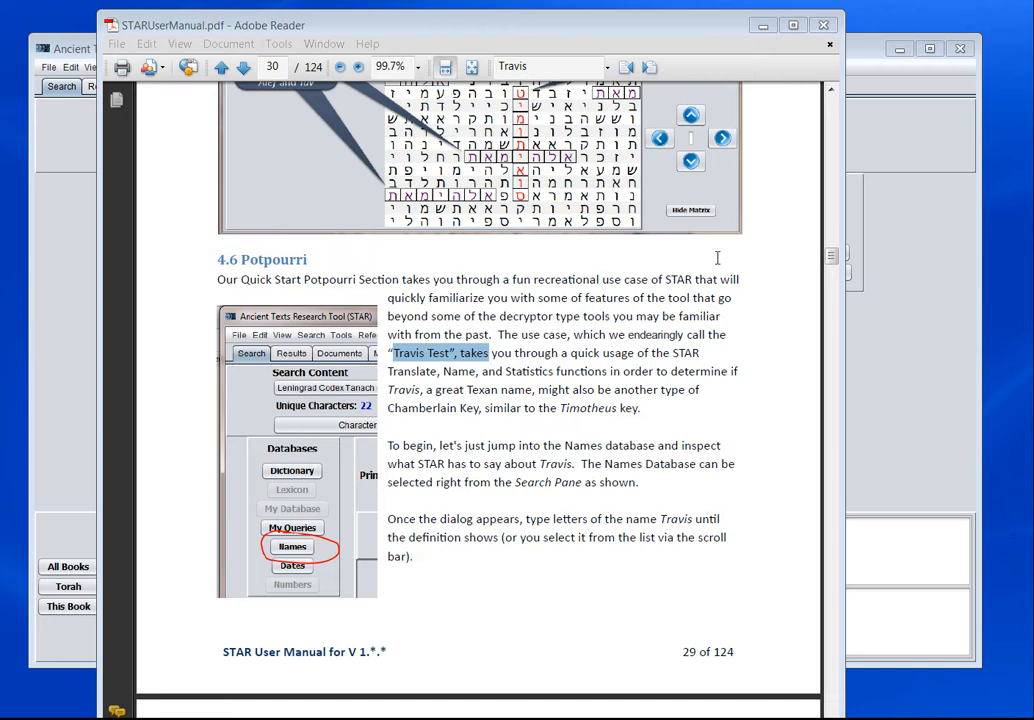
# - Examine the Potpourri section with the Travis Test in the STAR user manual, along with the nearby matrix search pages
pyautogui.moveTo(517, 28)
pyautogui.mouseDown()
pyautogui.moveTo(538, 35)
pyautogui.moveTo(528, 28)
pyautogui.mouseUp()
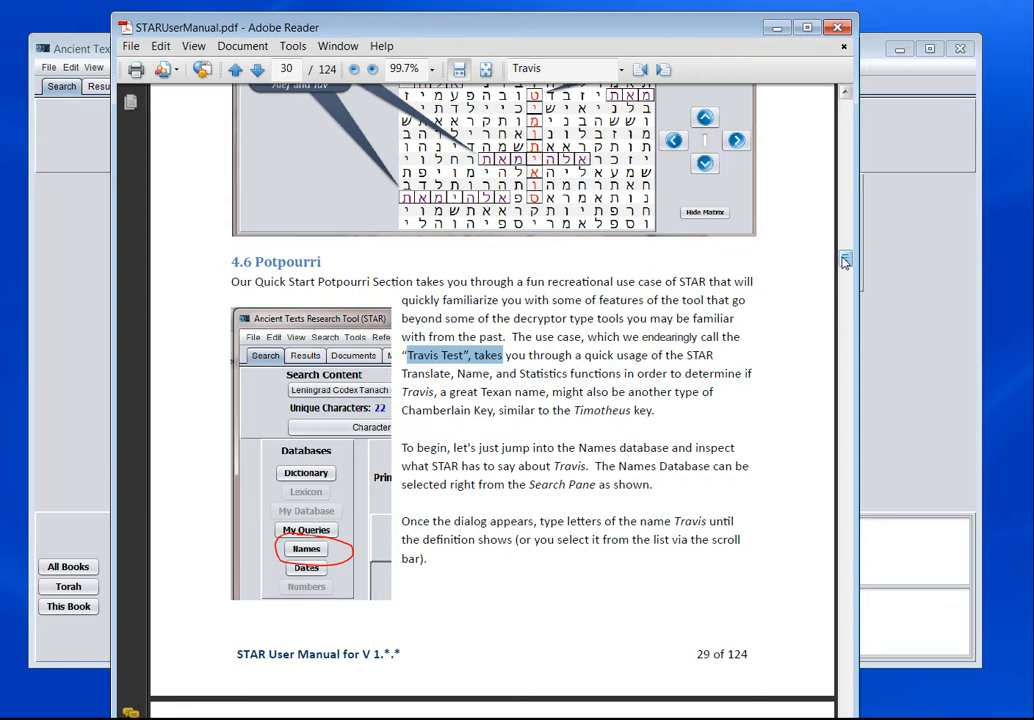
pyautogui.moveTo(846, 265); pyautogui.dragTo(846, 260)
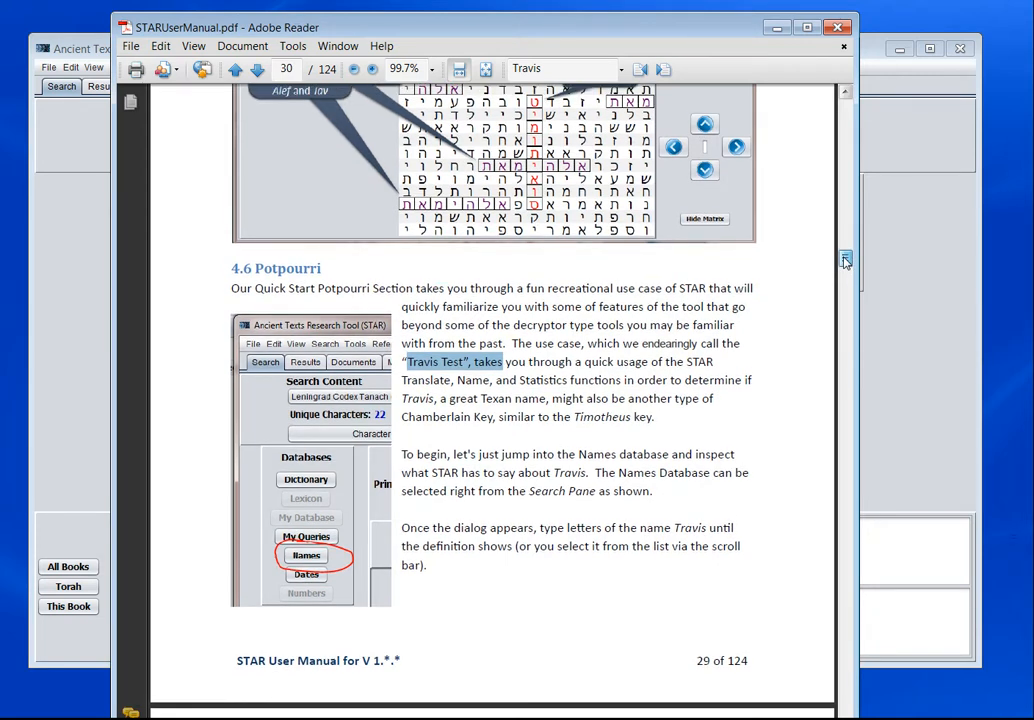
pyautogui.moveTo(846, 262); pyautogui.dragTo(846, 271)
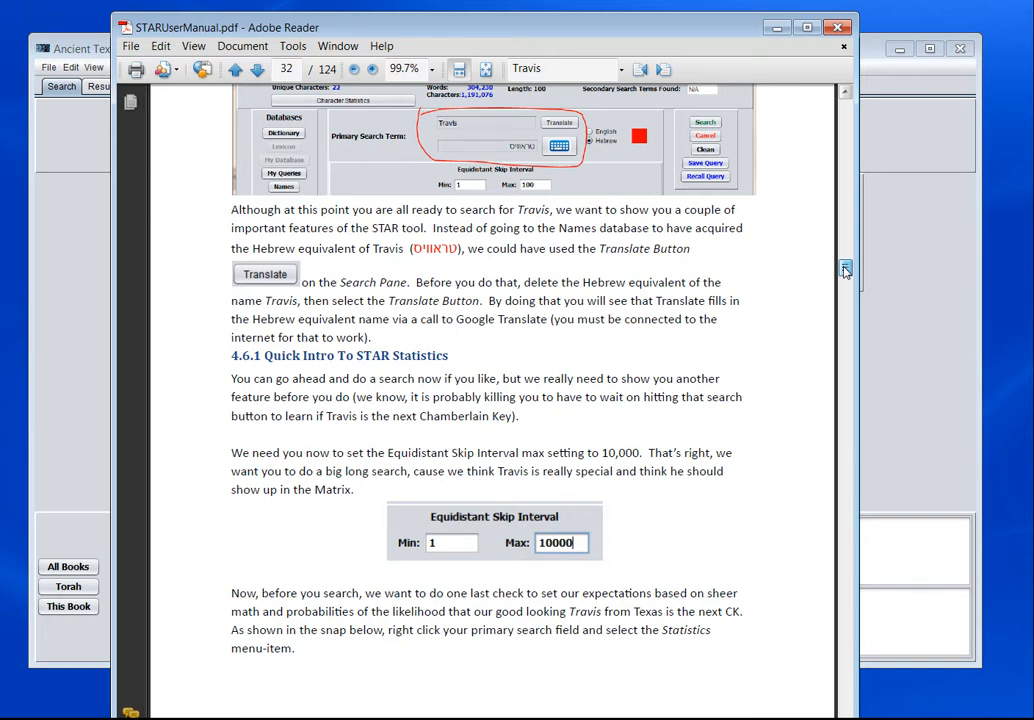
pyautogui.moveTo(845, 270)
pyautogui.mouseDown()
pyautogui.moveTo(845, 286)
pyautogui.moveTo(845, 245)
pyautogui.mouseUp()
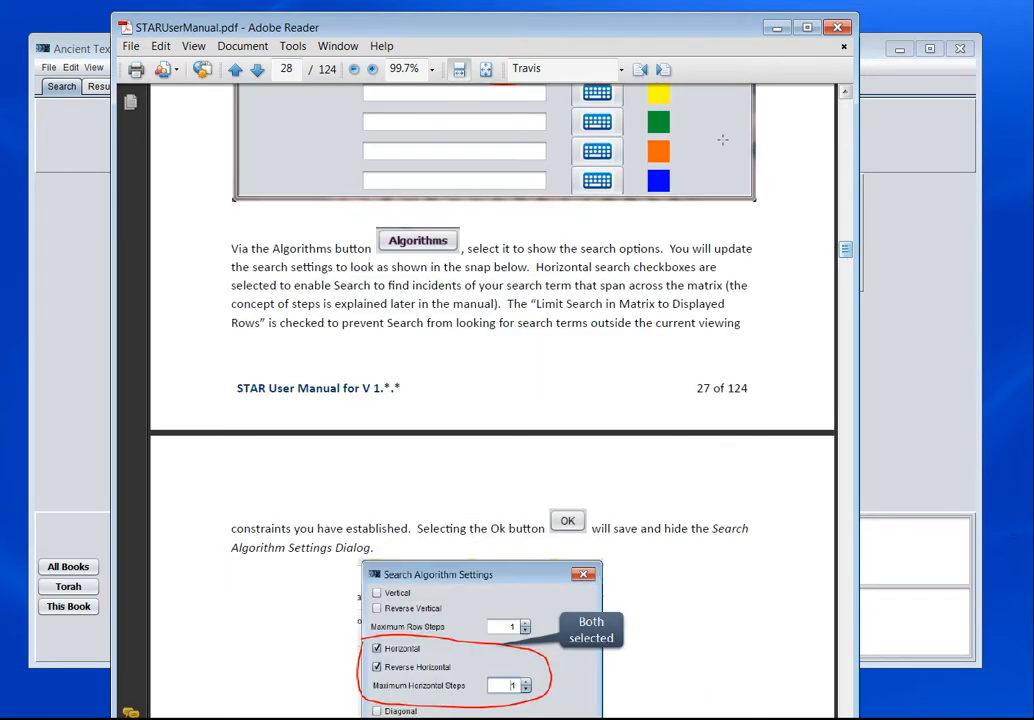
pyautogui.scroll(3, 845, 163)
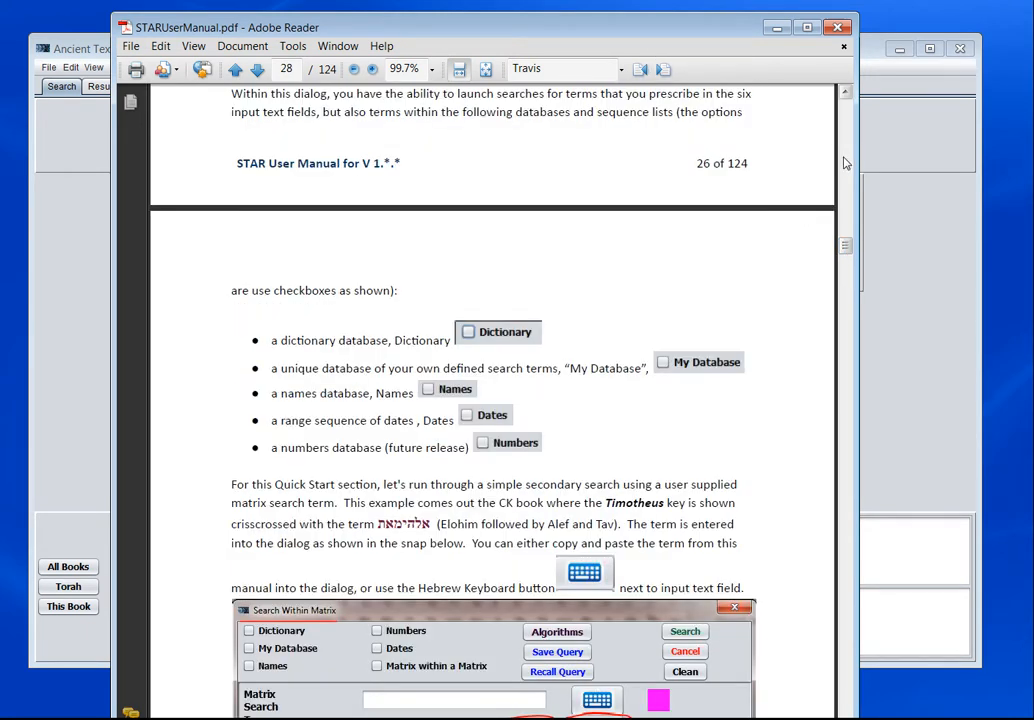
pyautogui.scroll(8, 845, 163)
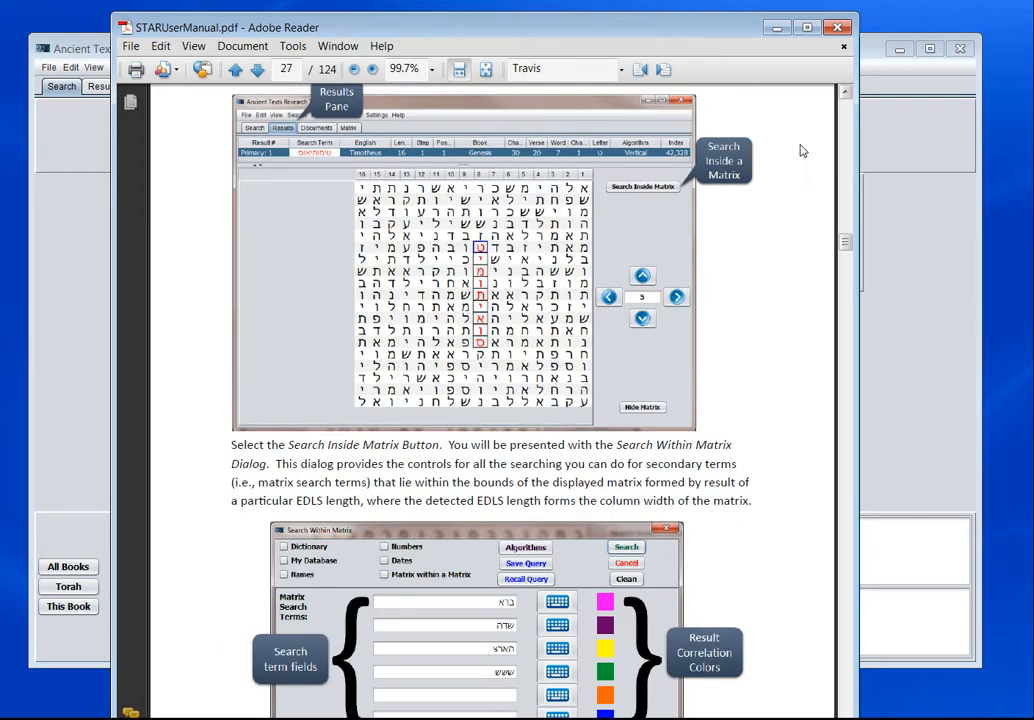
pyautogui.scroll(8, 720, 290)
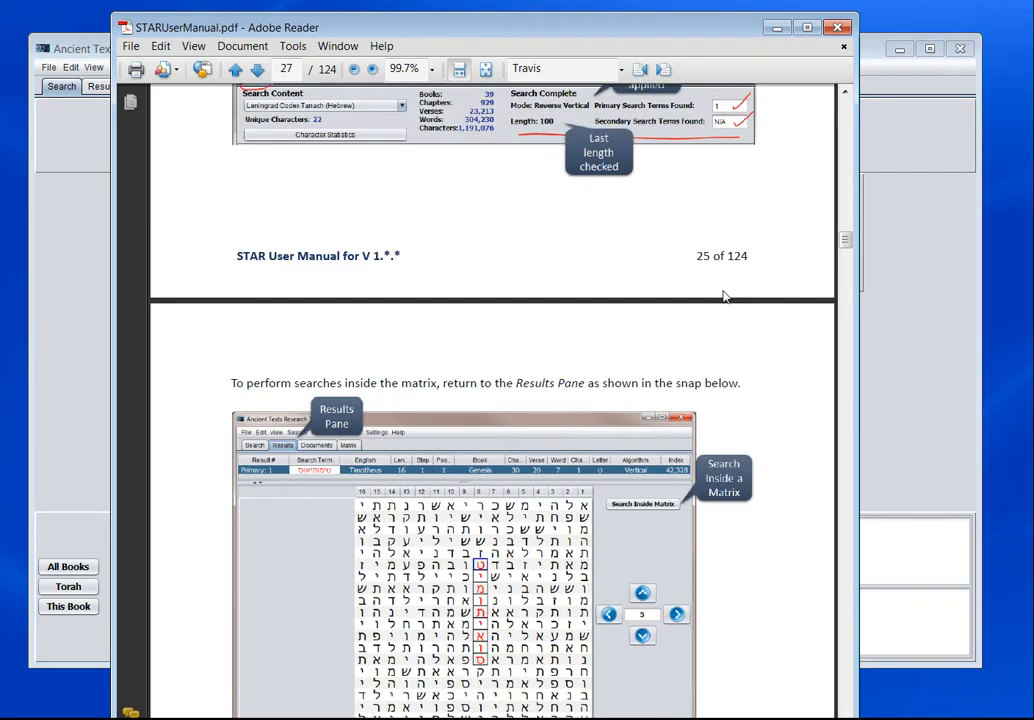
pyautogui.scroll(12, 718, 290)
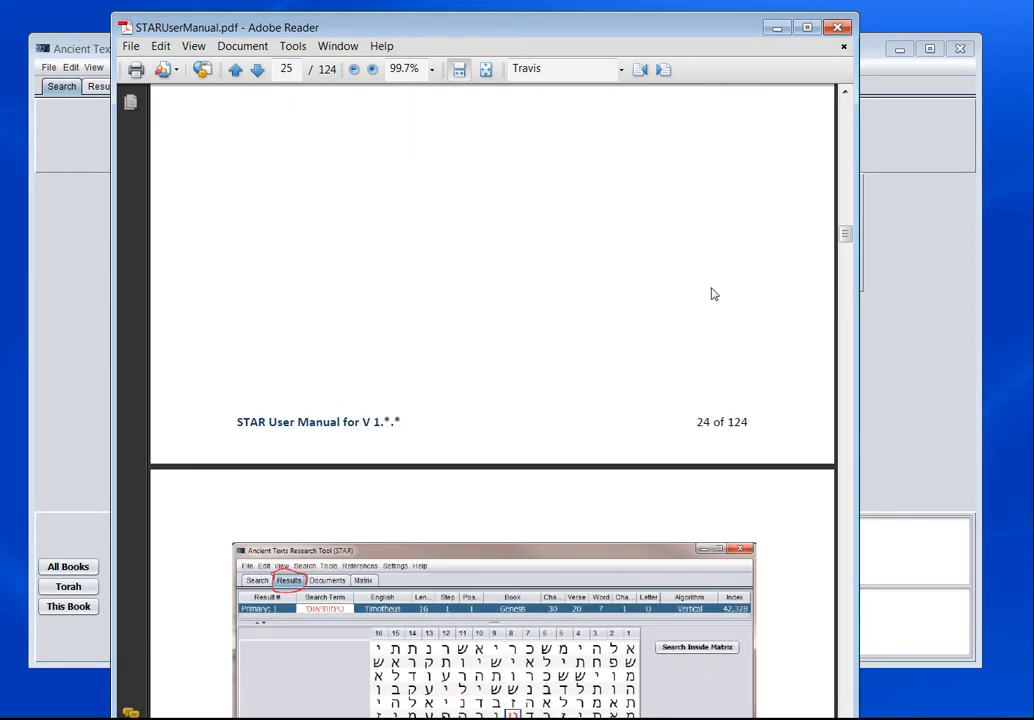
pyautogui.scroll(12, 713, 293)
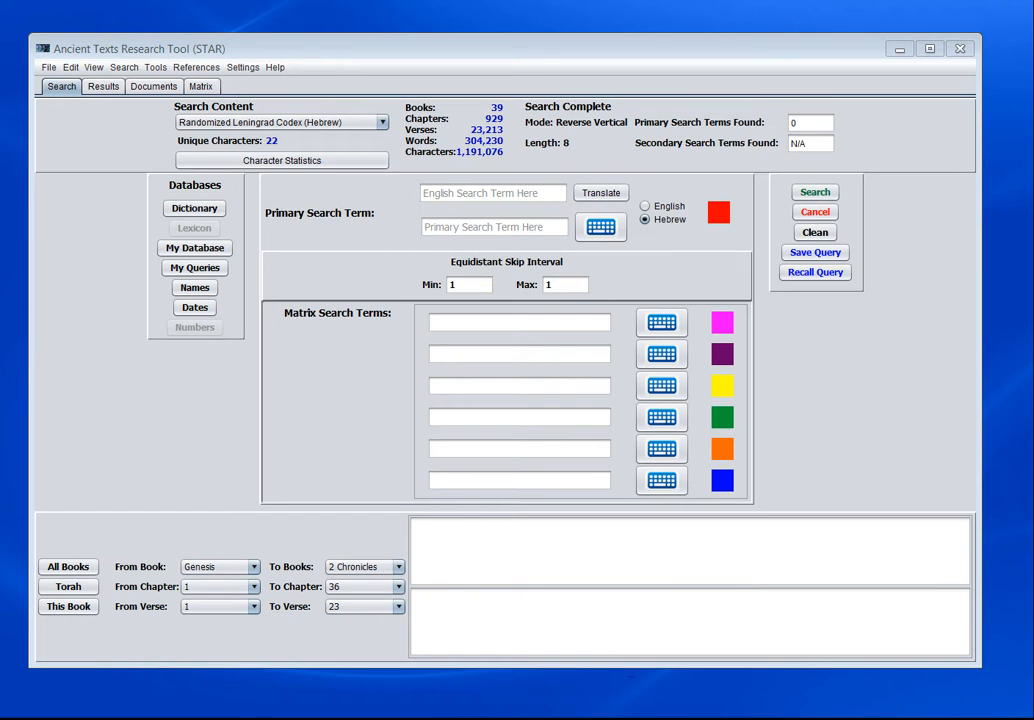
# - Enter Travis as the English primary search term and translate it to Hebrew
pyautogui.click(450, 192)
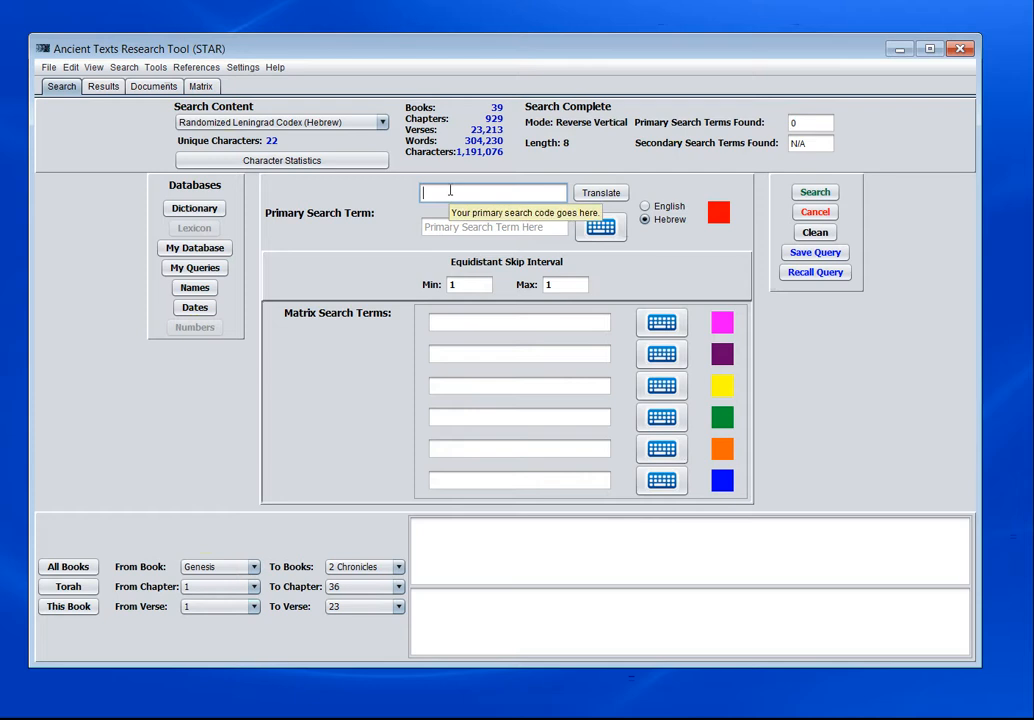
pyautogui.write('Ta')
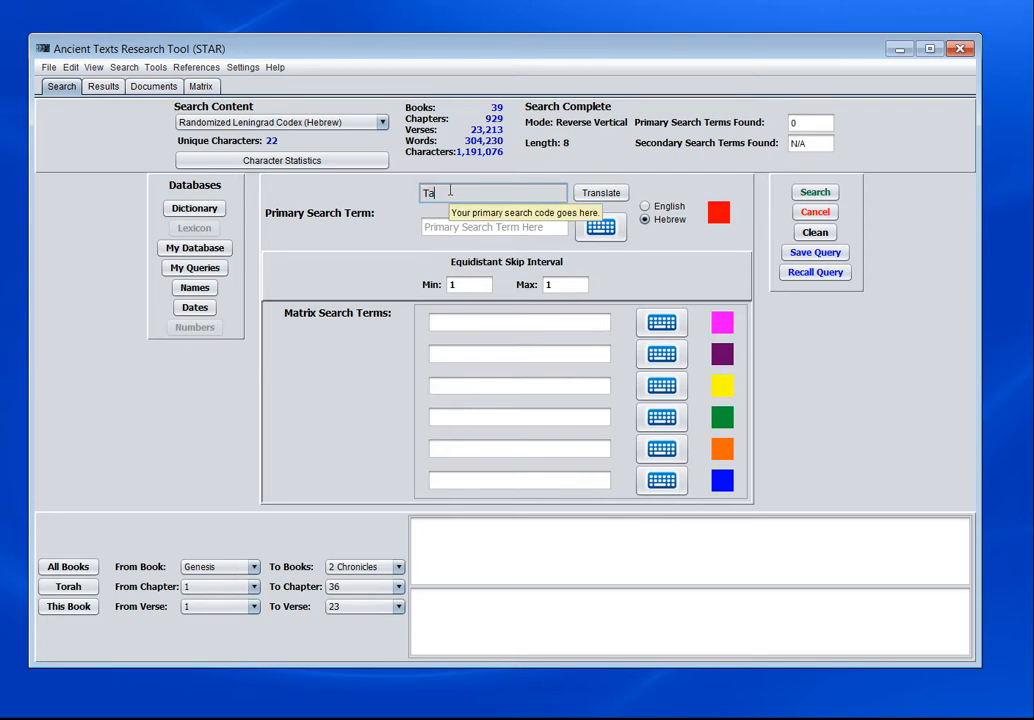
pyautogui.press('BackSpace')
pyautogui.write('ra')
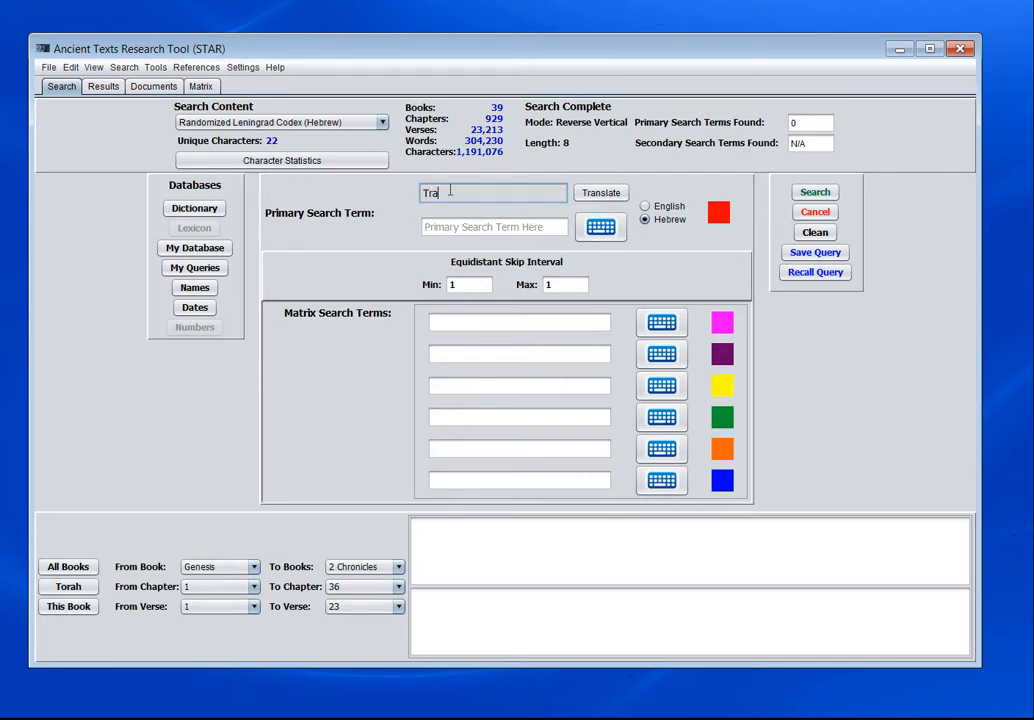
pyautogui.write('vis')
pyautogui.click(601, 194)
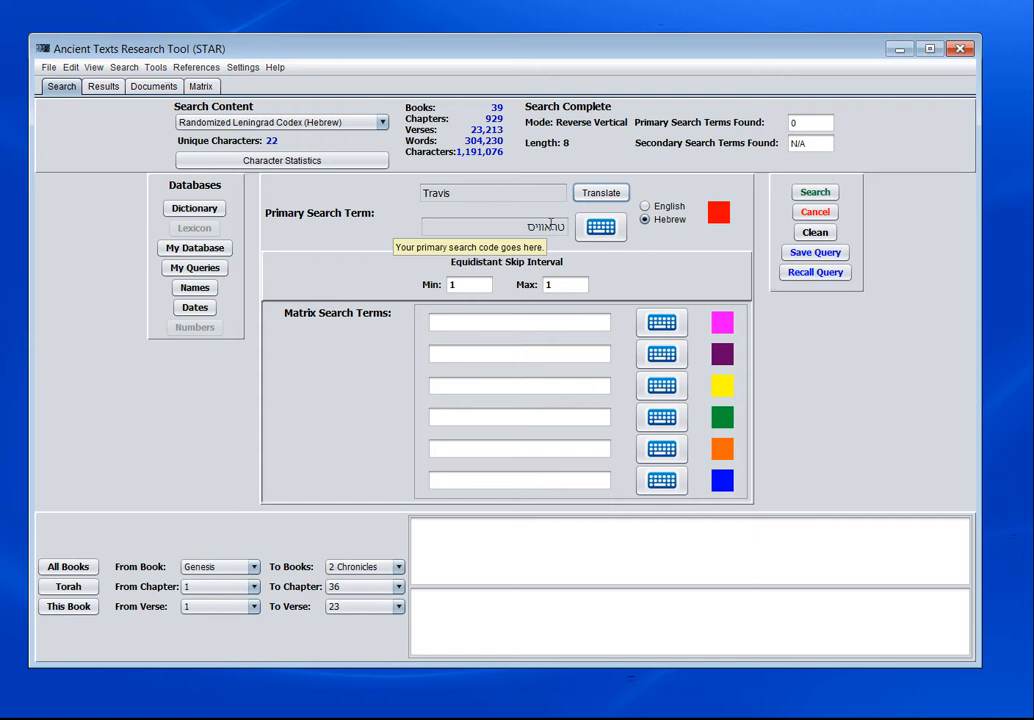
# - Find Travis in the Names Database and transfer its English and Hebrew forms to the primary search term
pyautogui.click(195, 288)
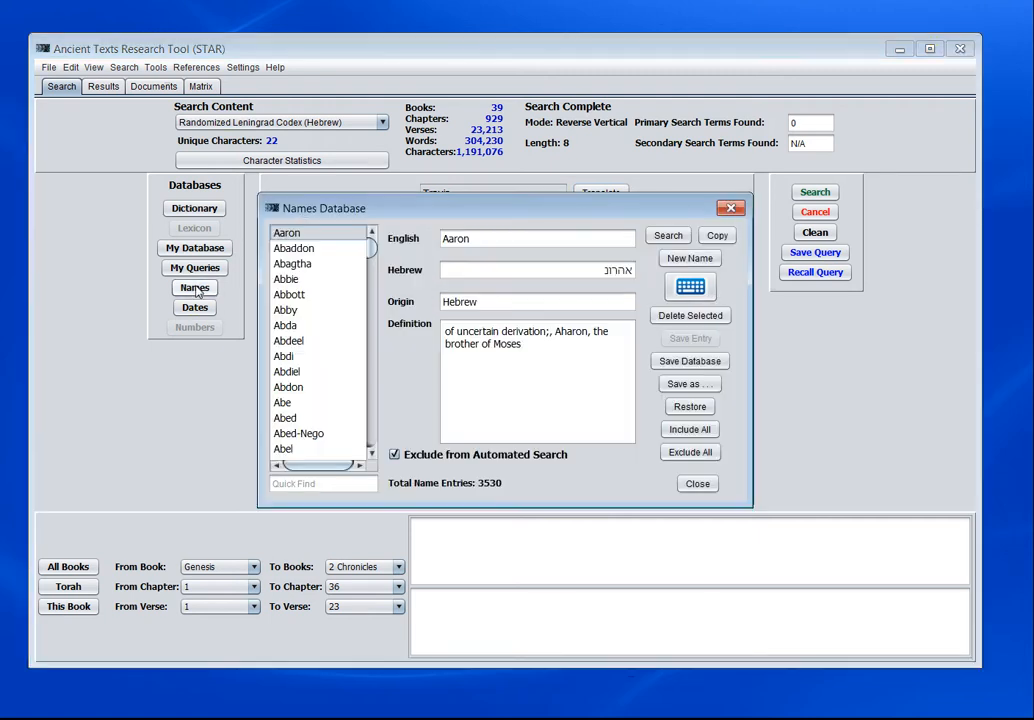
pyautogui.click(293, 482)
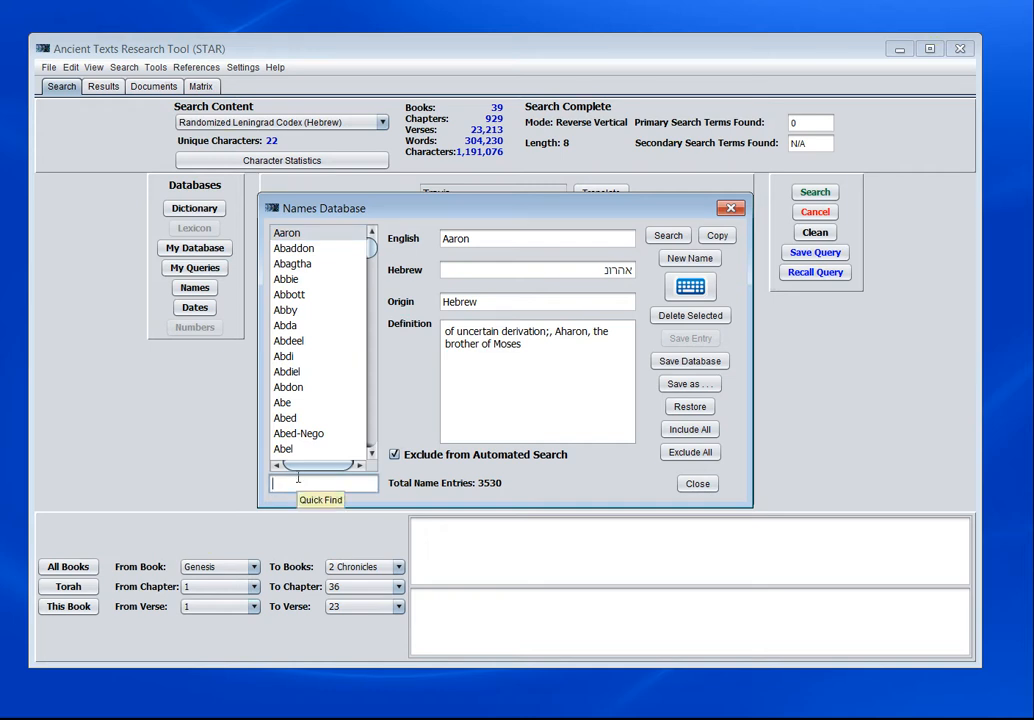
pyautogui.write('Travis')
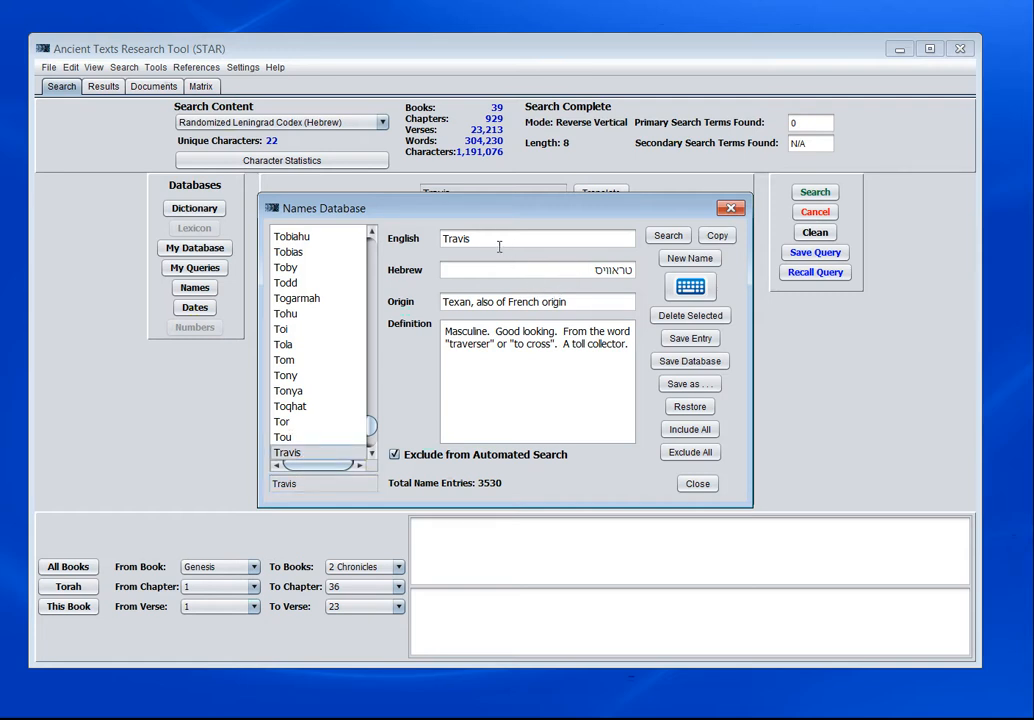
pyautogui.click(621, 275)
pyautogui.click(670, 238)
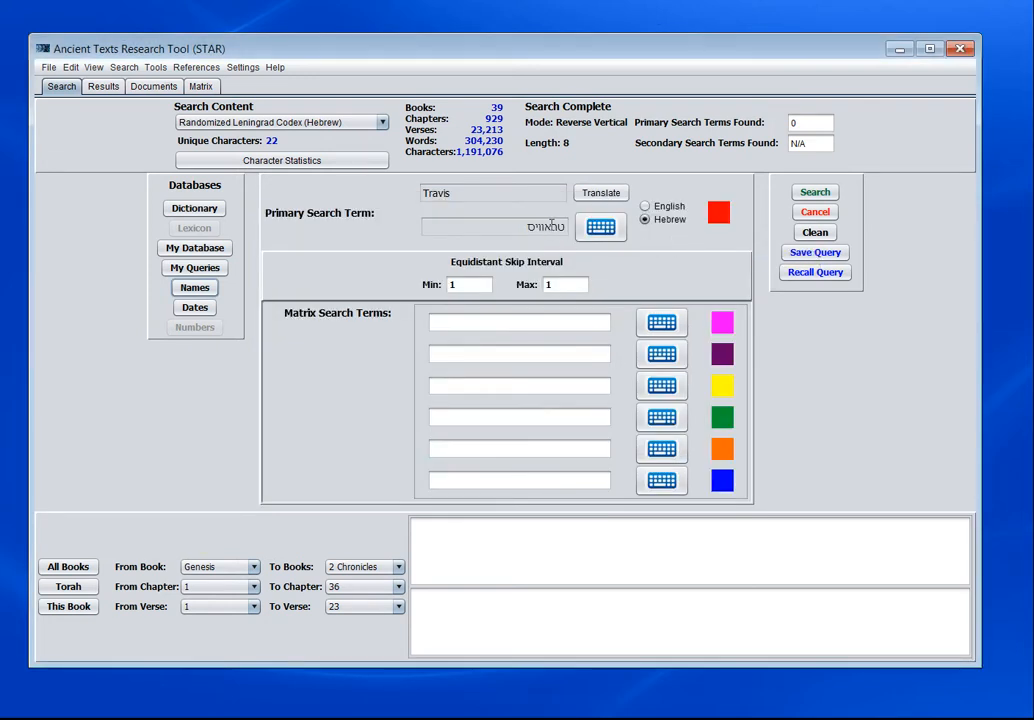
pyautogui.click(552, 230)
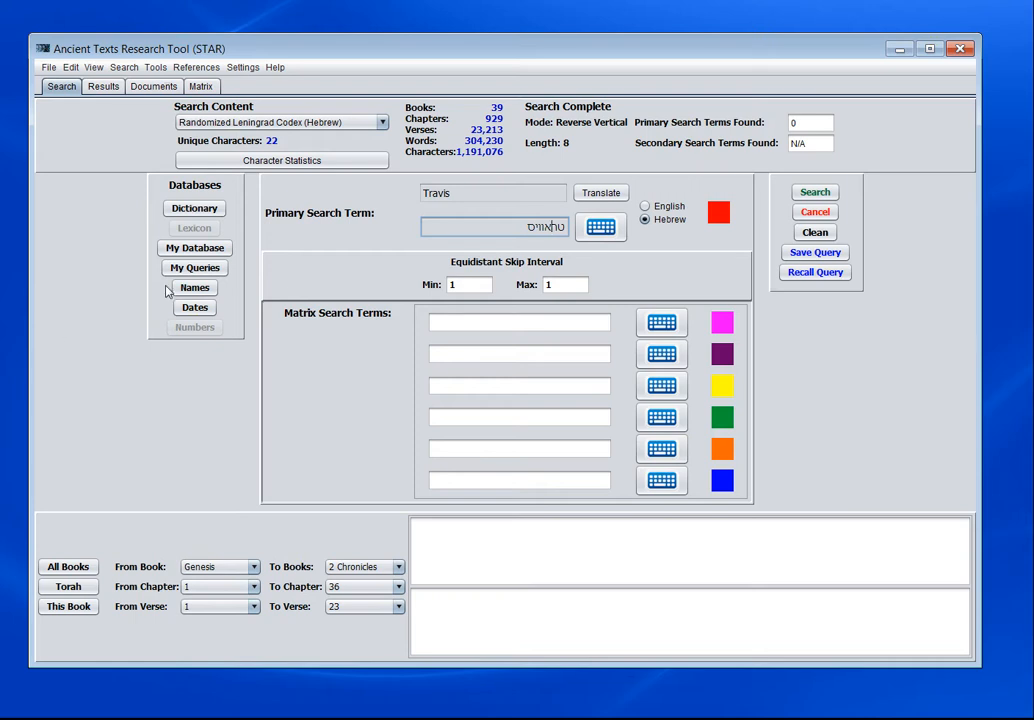
# - Reopen the Names Database, view the available copy destinations for a name, and close the database without copying
pyautogui.click(195, 287)
pyautogui.click(716, 236)
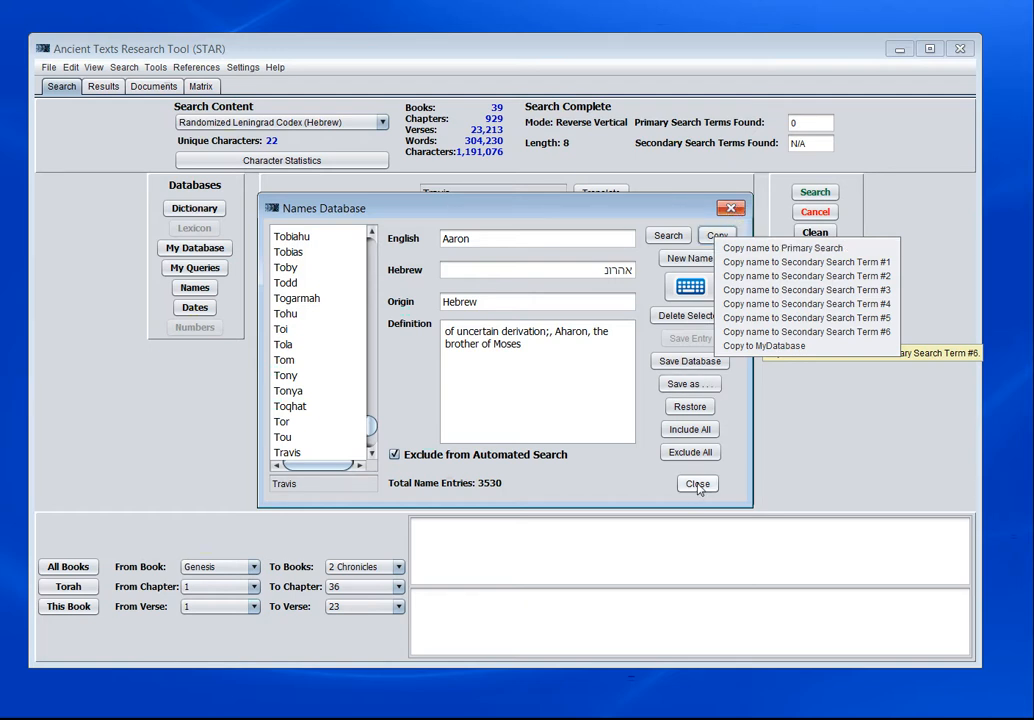
pyautogui.click(730, 208)
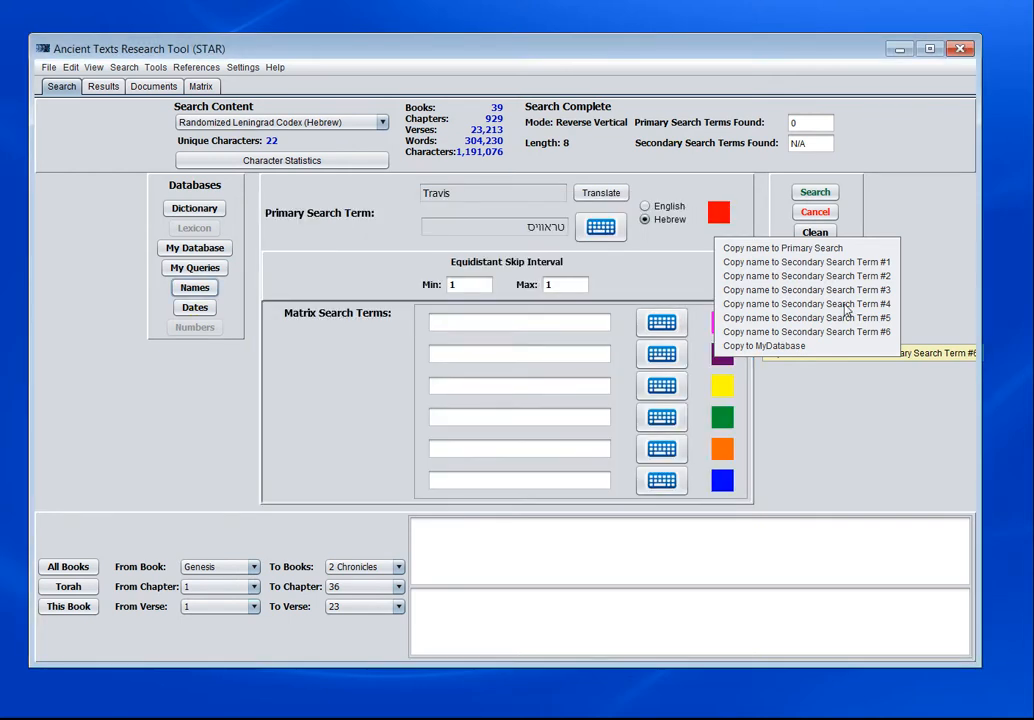
# - Set both the minimum and maximum of the Equidistant Skip Interval to 32
pyautogui.moveTo(771, 46); pyautogui.dragTo(811, 56)
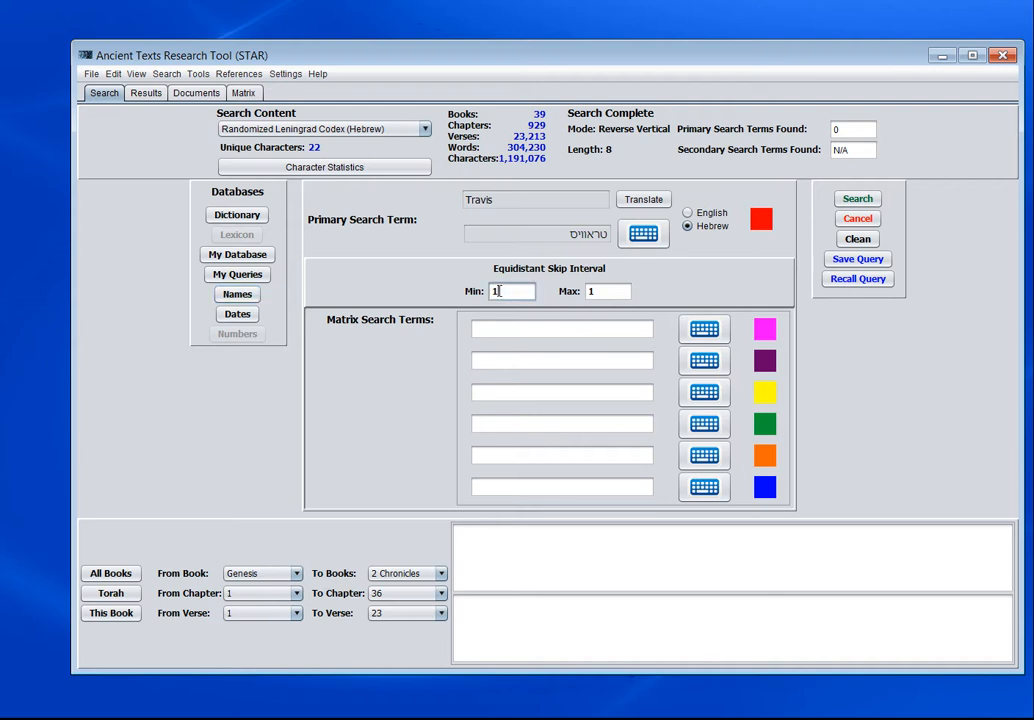
pyautogui.doubleClick(501, 291)
pyautogui.write('32')
pyautogui.doubleClick(591, 290)
pyautogui.write('32')
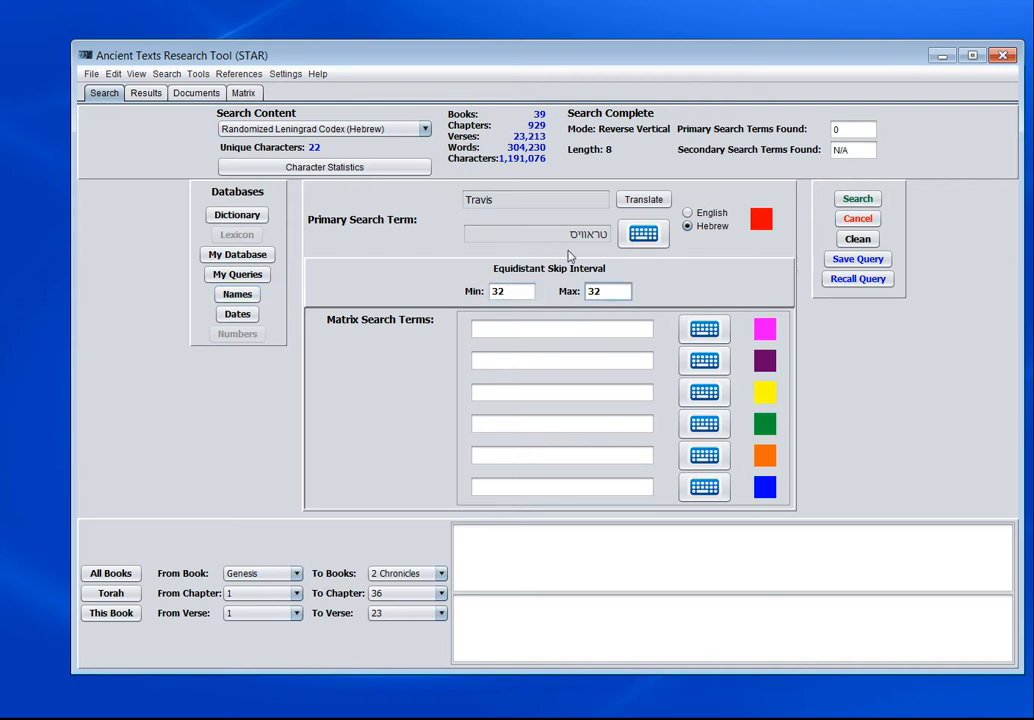
# - Review the Search Algorithm Settings, including the enabled search directions, and accept them as they are
pyautogui.click(198, 74)
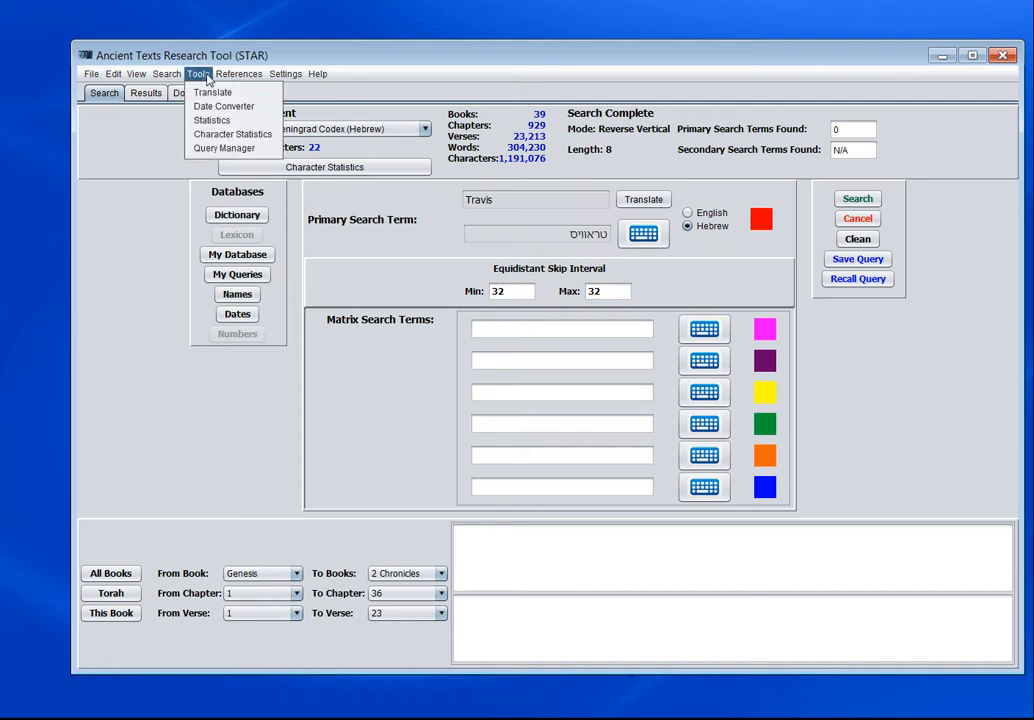
pyautogui.click(192, 90)
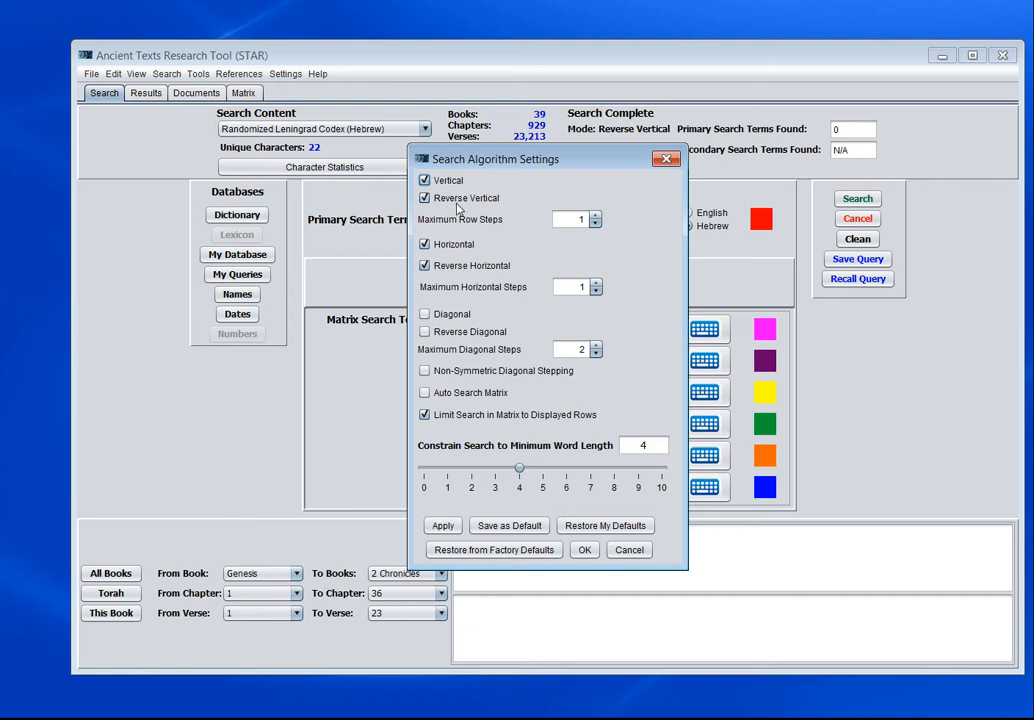
pyautogui.click(585, 550)
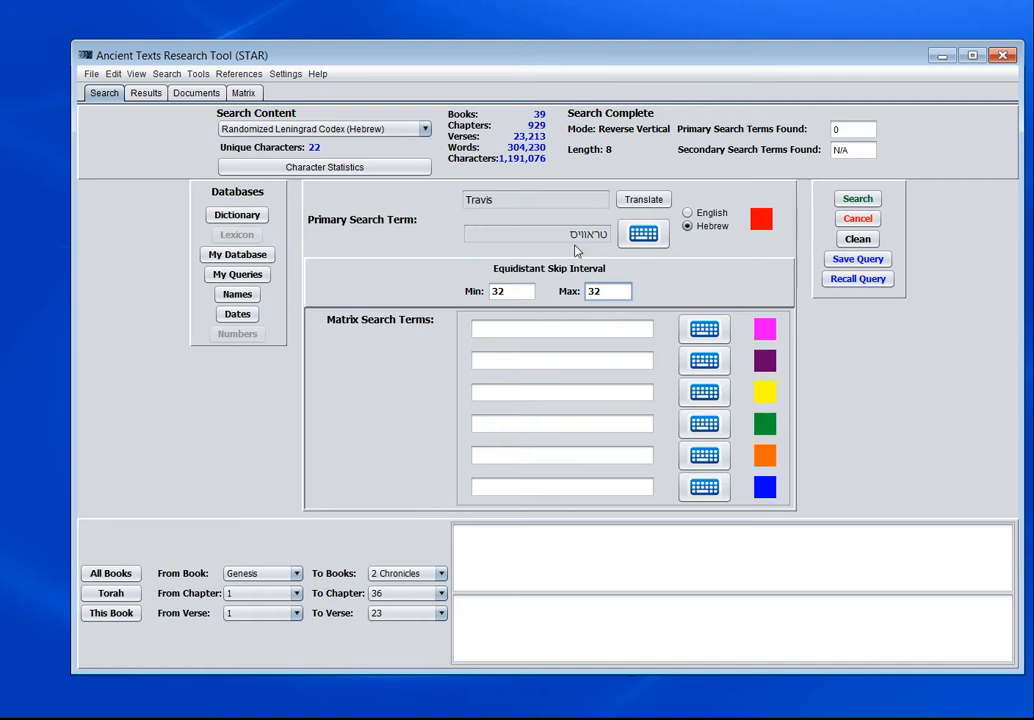
# - Show the search term statistics for the Hebrew primary search term and fit the statistics window on screen
pyautogui.doubleClick(588, 235)
pyautogui.rightClick(588, 235)
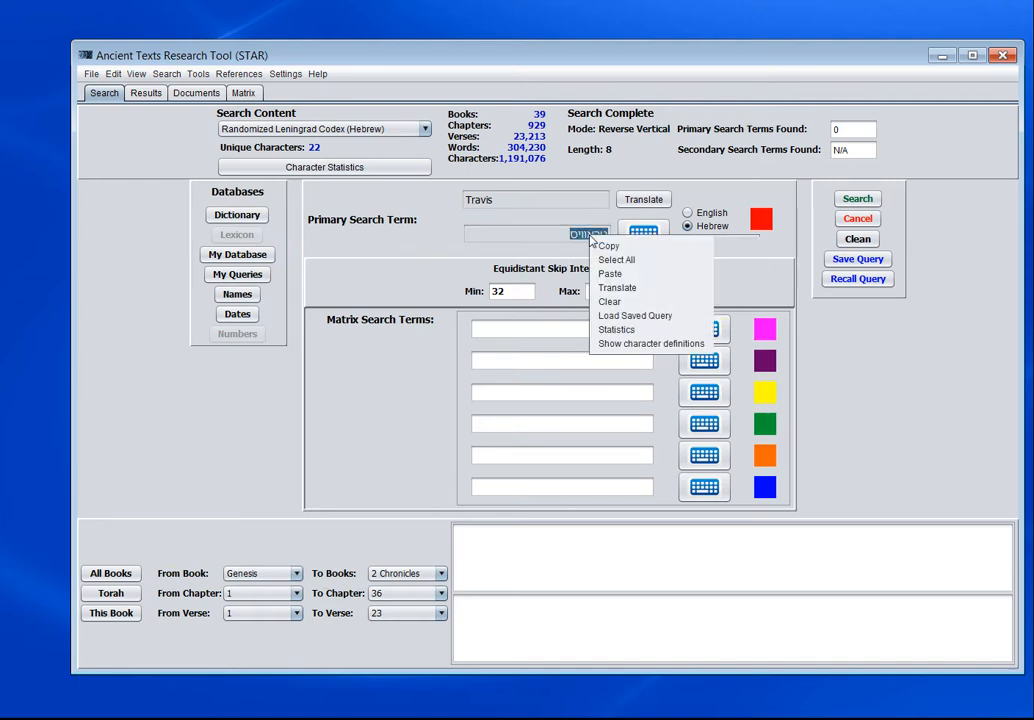
pyautogui.click(630, 330)
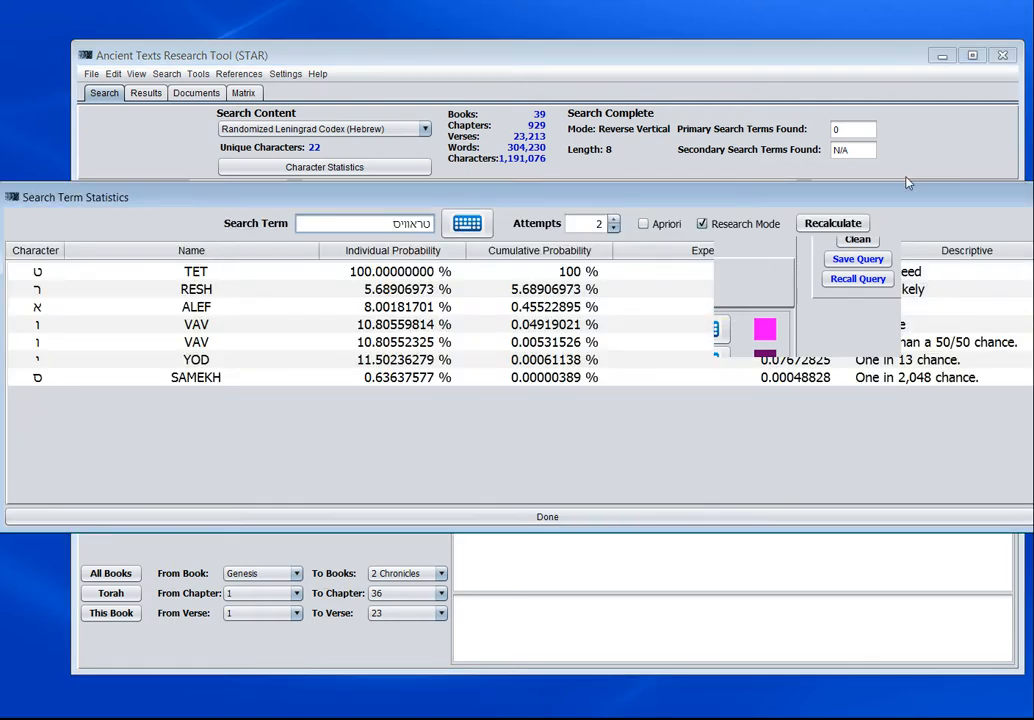
pyautogui.moveTo(896, 197); pyautogui.dragTo(684, 207)
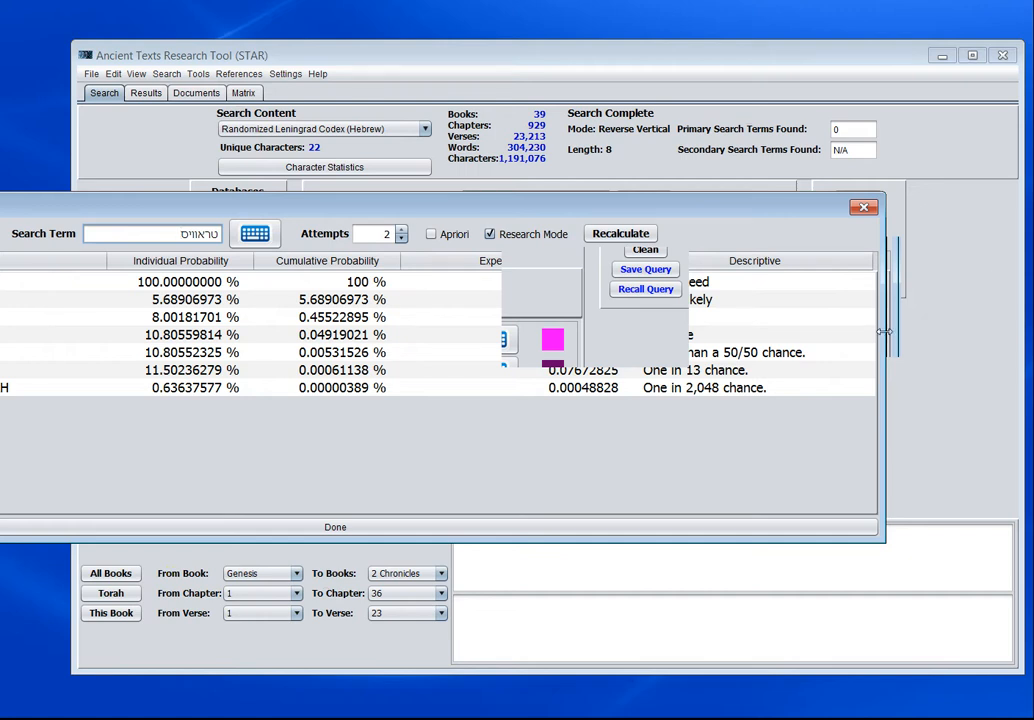
pyautogui.moveTo(882, 331); pyautogui.dragTo(714, 331)
pyautogui.moveTo(491, 214); pyautogui.dragTo(760, 163)
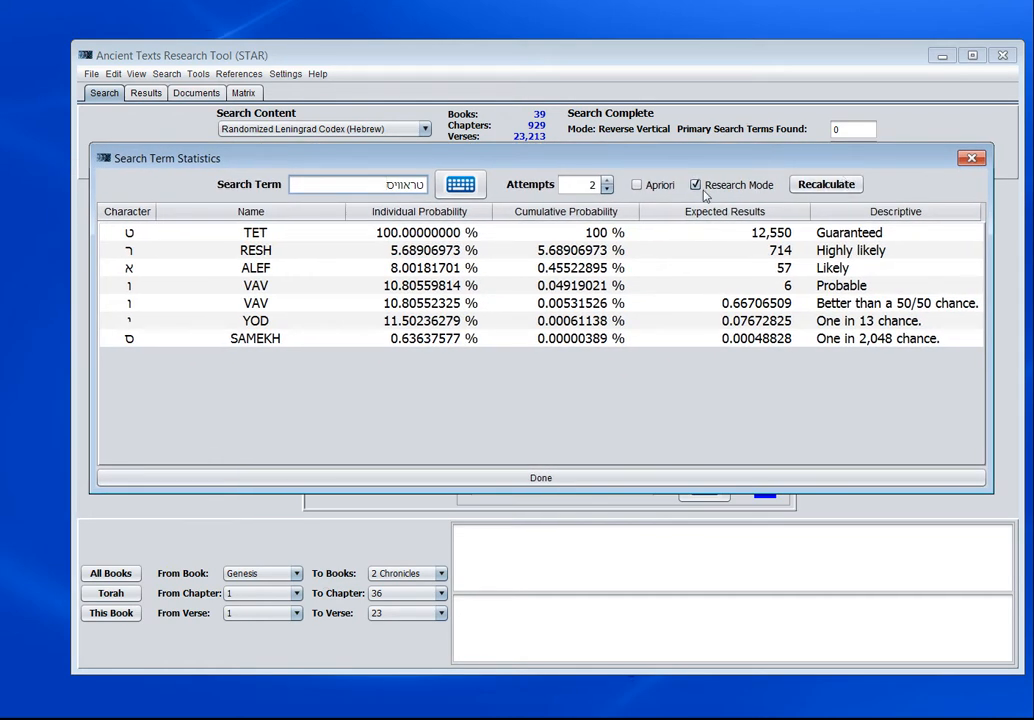
# - Turn off Research Mode, recalculate the search term statistics, shrink the window to review the summary, and close it
pyautogui.click(696, 186)
pyautogui.click(805, 187)
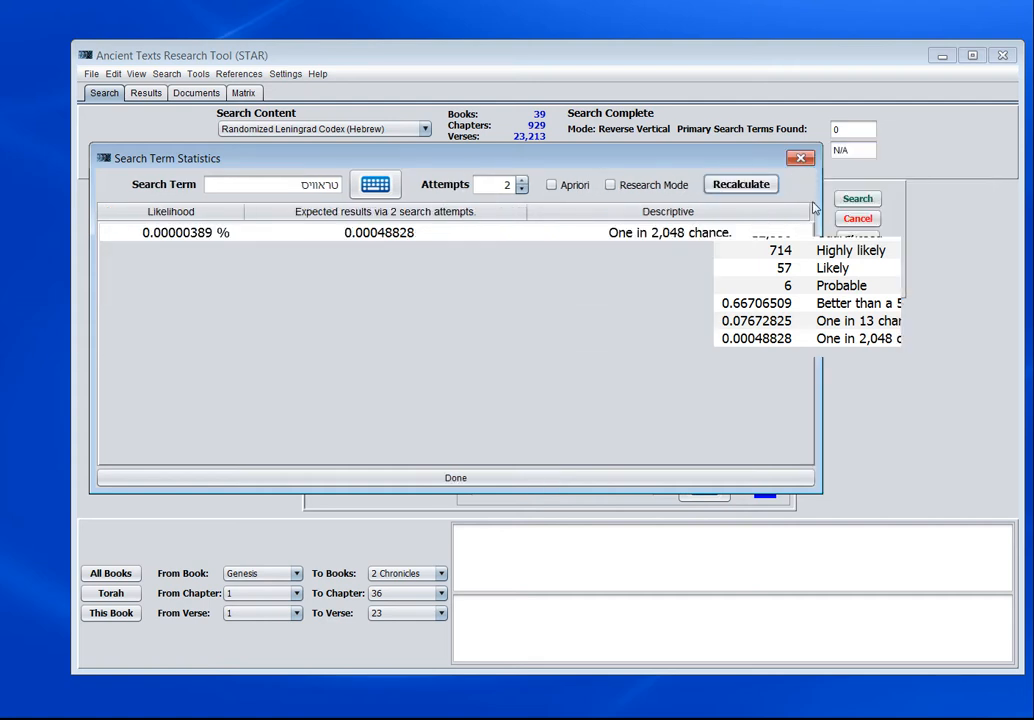
pyautogui.moveTo(760, 165); pyautogui.dragTo(776, 201)
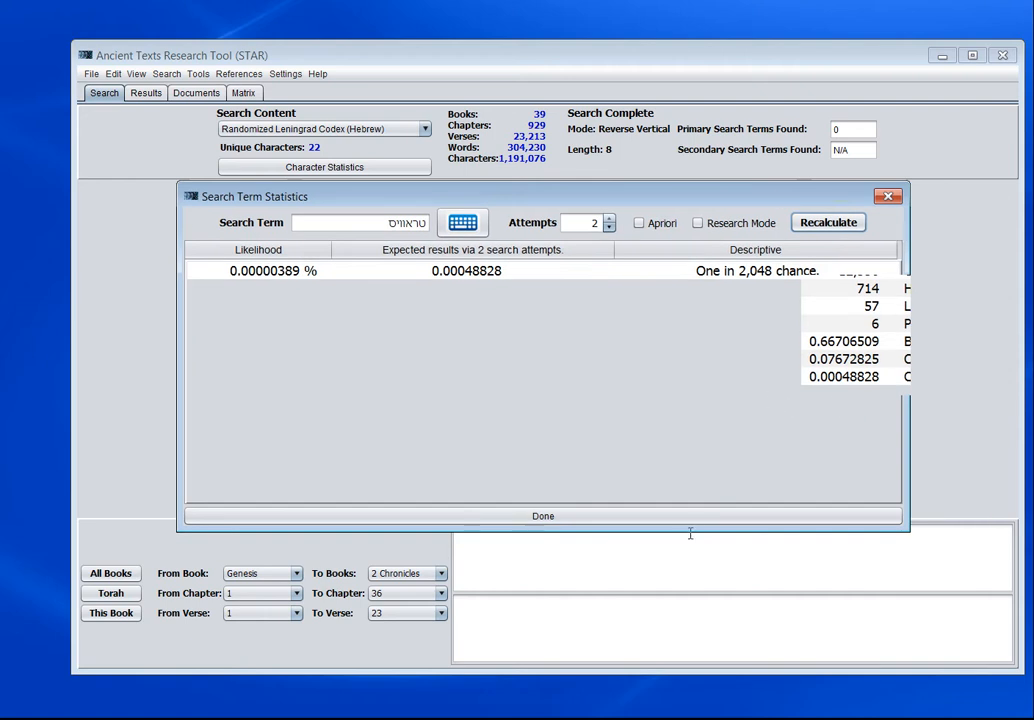
pyautogui.moveTo(688, 530); pyautogui.dragTo(688, 378)
pyautogui.moveTo(725, 201)
pyautogui.mouseDown()
pyautogui.moveTo(1022, 178)
pyautogui.moveTo(1033, 235)
pyautogui.moveTo(905, 252)
pyautogui.moveTo(717, 222)
pyautogui.mouseUp()
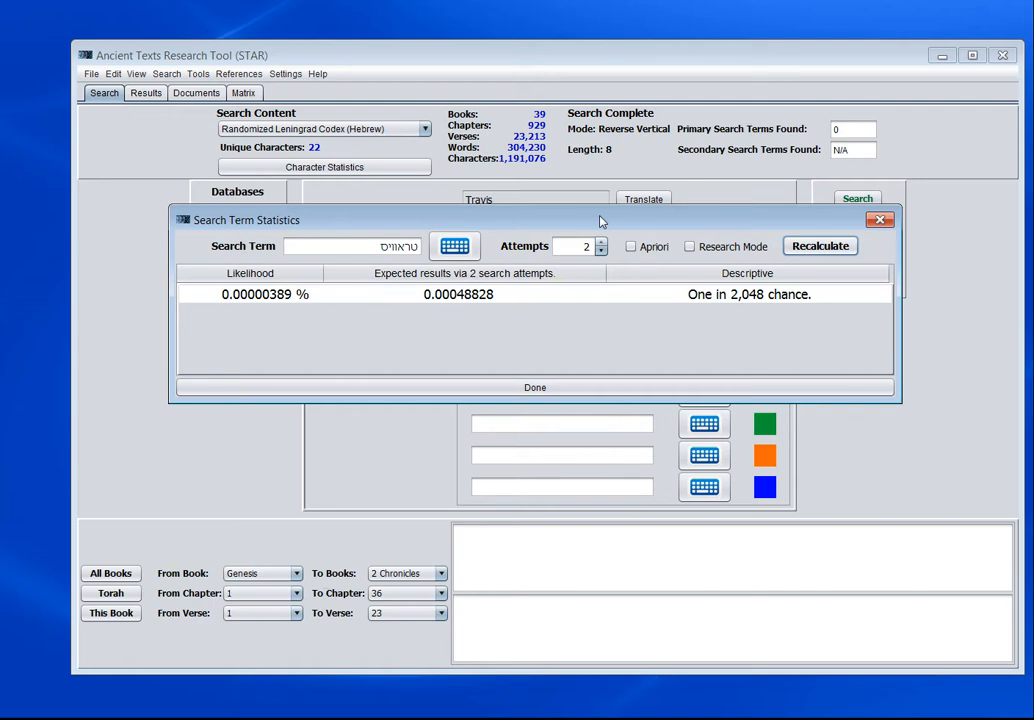
pyautogui.moveTo(600, 221); pyautogui.dragTo(604, 322)
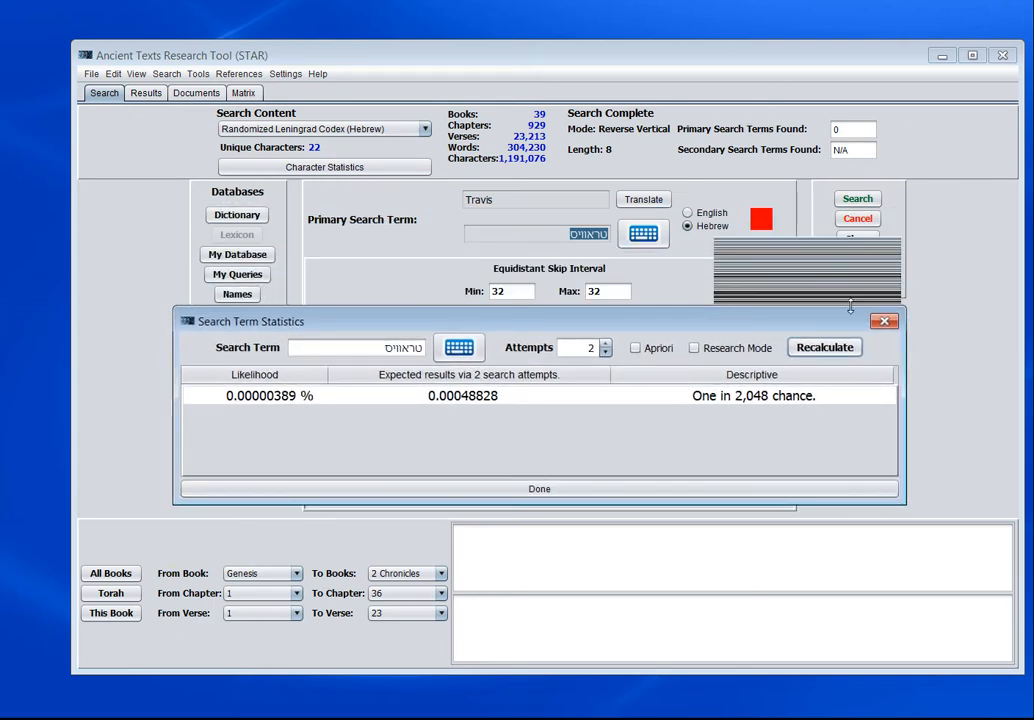
pyautogui.click(882, 322)
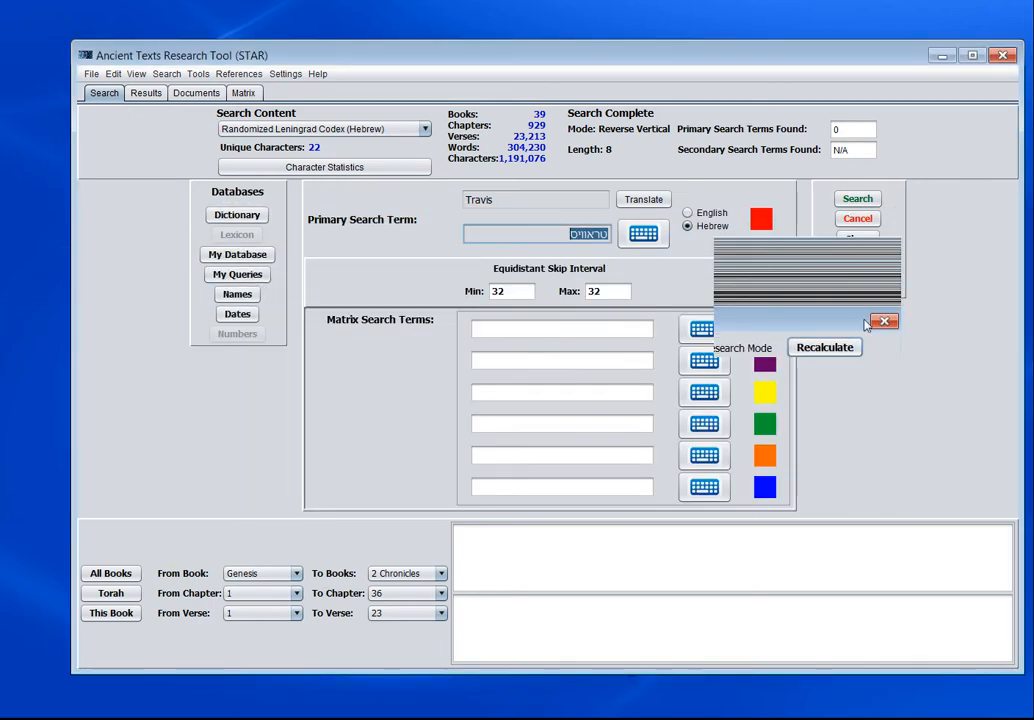
# - Set the Equidistant Skip Interval to a minimum of 1 and a maximum of 10000
pyautogui.click(612, 291)
pyautogui.click(525, 291)
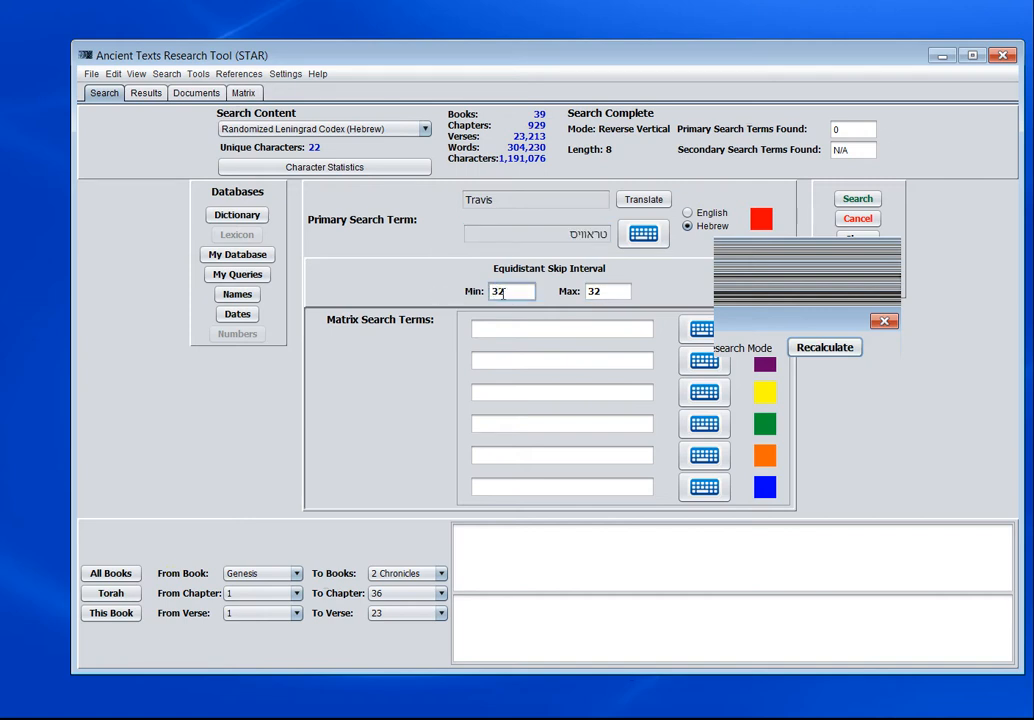
pyautogui.press('BackSpace')
pyautogui.press('BackSpace')
pyautogui.write('1')
pyautogui.moveTo(613, 291); pyautogui.dragTo(576, 292)
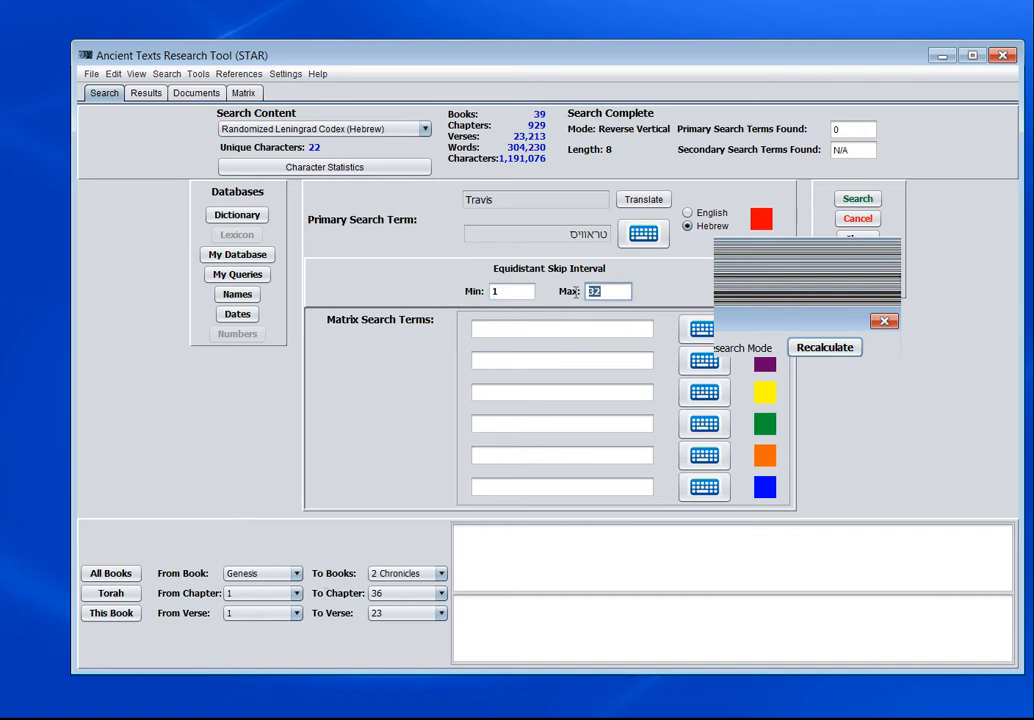
pyautogui.write('10000')
# - Show the search term statistics for the Hebrew primary search term with the new skip interval
pyautogui.doubleClick(585, 235)
pyautogui.rightClick(585, 238)
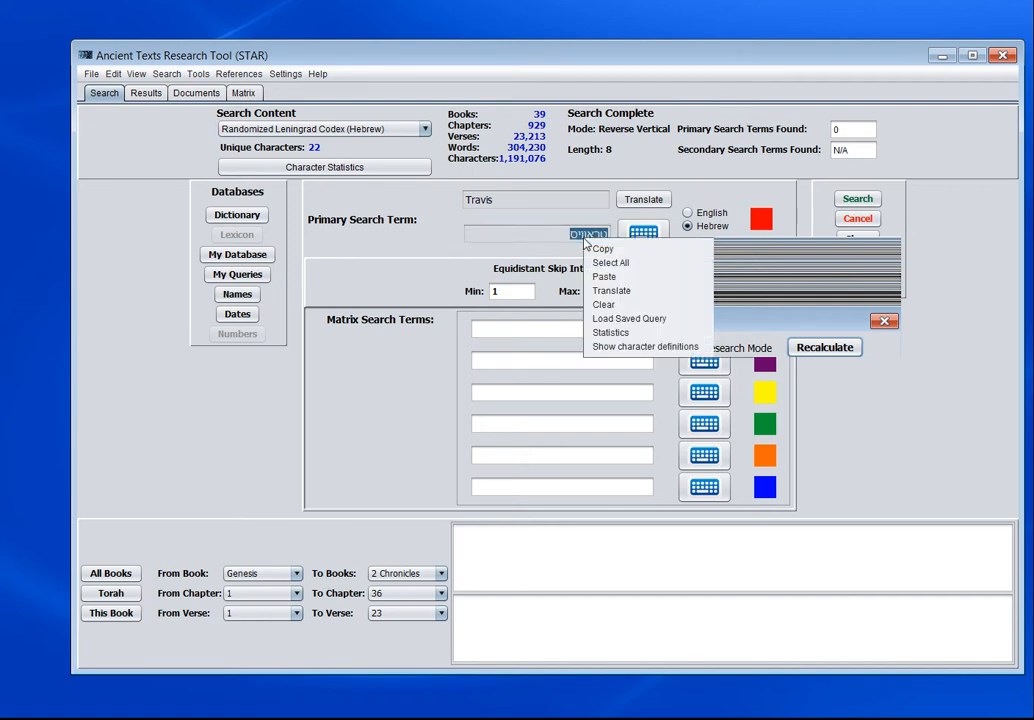
pyautogui.click(610, 332)
pyautogui.moveTo(811, 198)
pyautogui.mouseDown()
pyautogui.moveTo(595, 438)
pyautogui.moveTo(800, 290)
pyautogui.moveTo(514, 191)
pyautogui.moveTo(815, 168)
pyautogui.moveTo(838, 180)
pyautogui.moveTo(831, 204)
pyautogui.mouseUp()
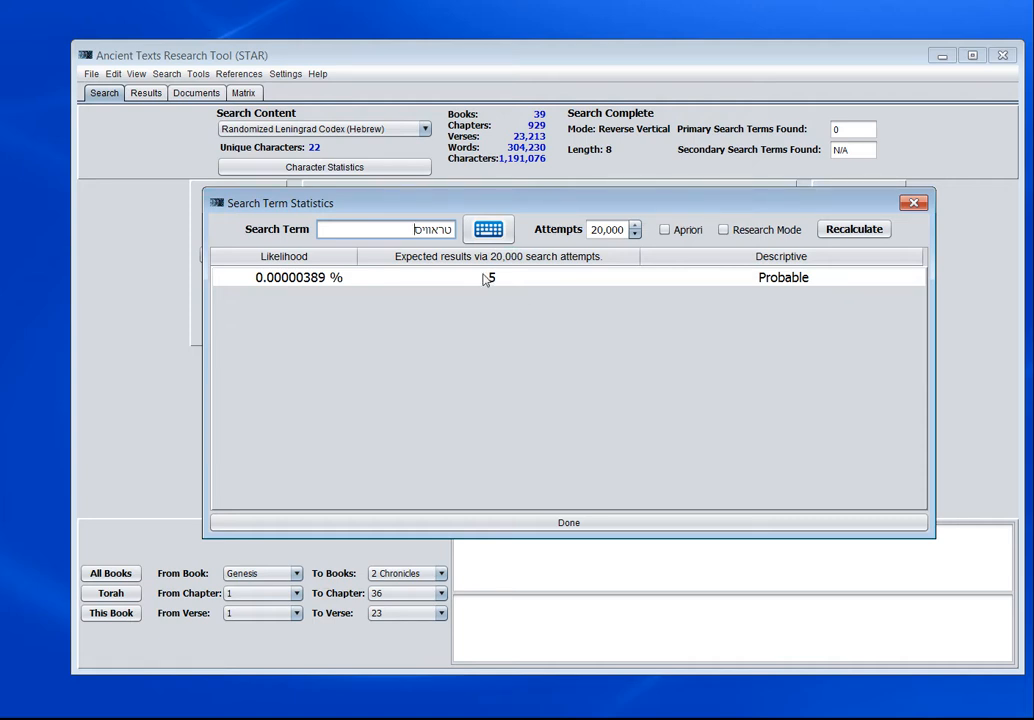
# - Turn on Research Mode, recalculate the statistics, and arrange the window to review the probabilities per character
pyautogui.click(723, 230)
pyautogui.click(845, 231)
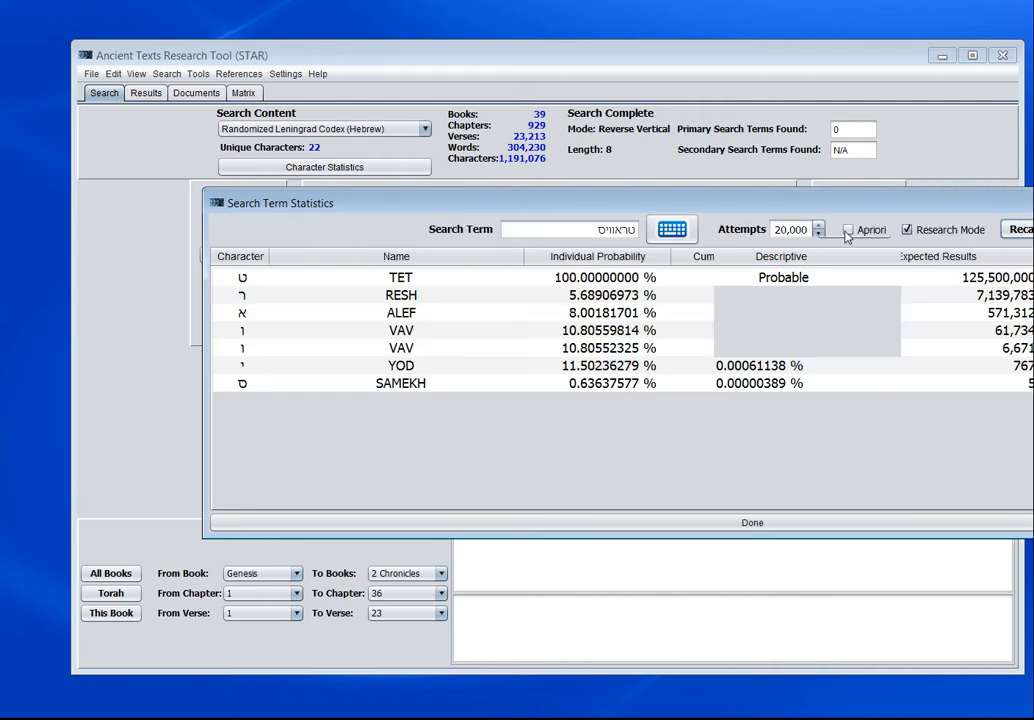
pyautogui.moveTo(866, 210); pyautogui.dragTo(558, 208)
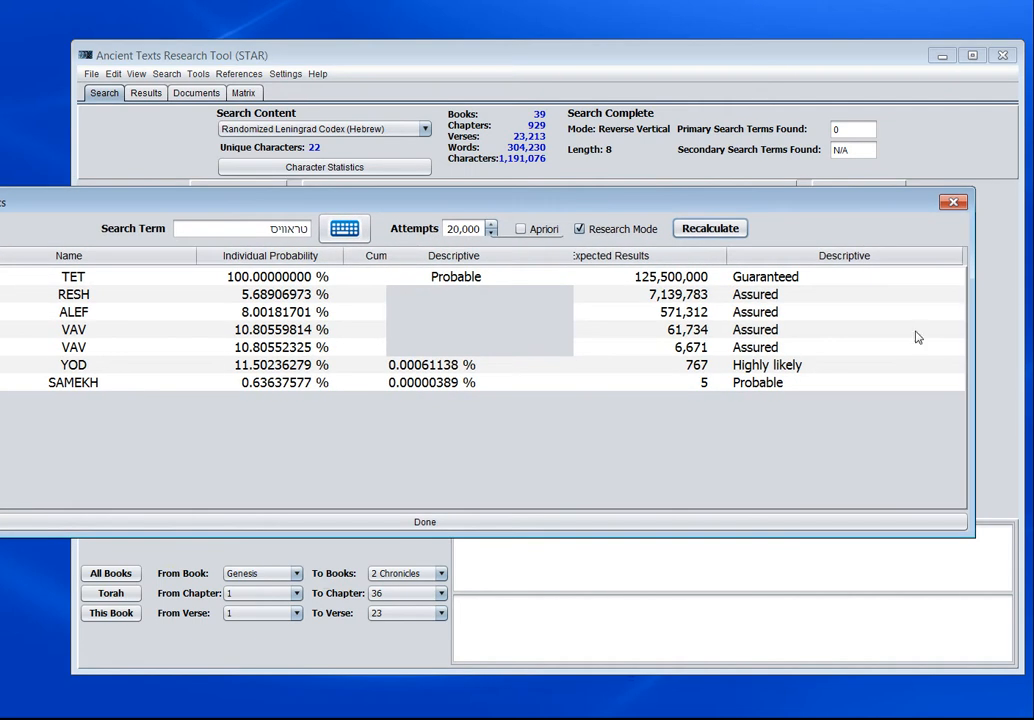
pyautogui.moveTo(970, 353); pyautogui.dragTo(778, 353)
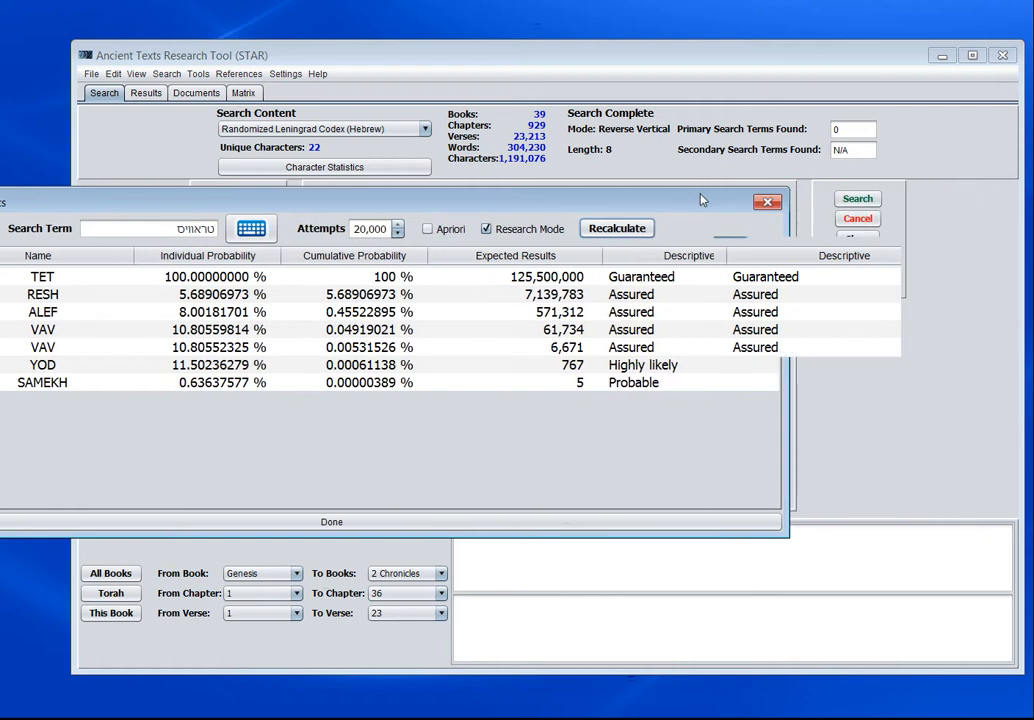
pyautogui.moveTo(704, 200); pyautogui.dragTo(875, 120)
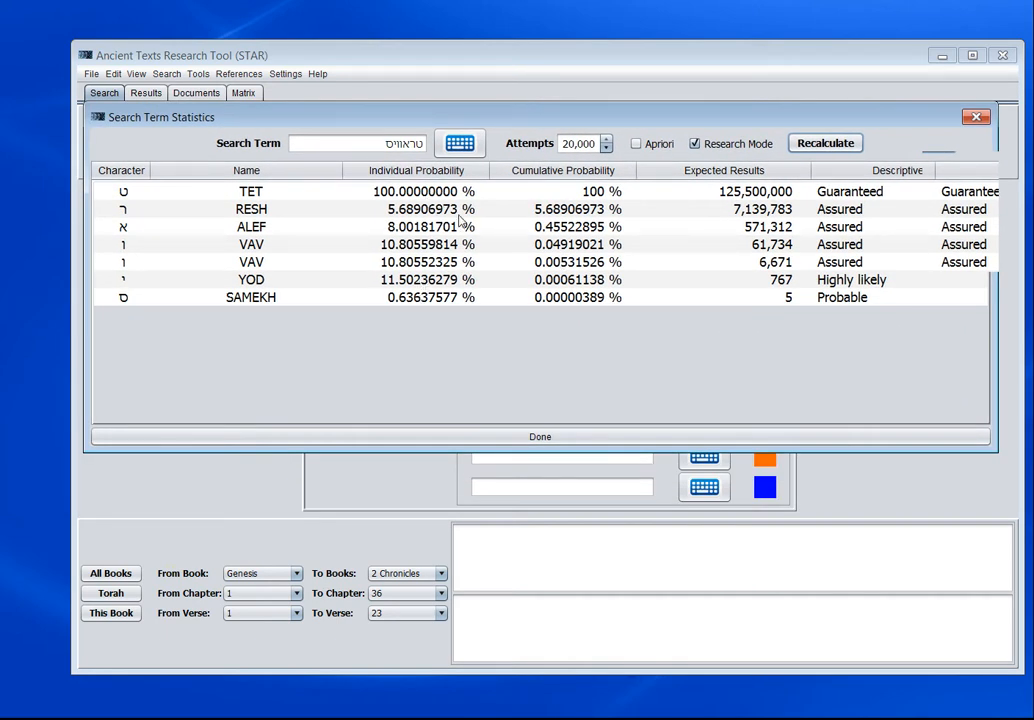
pyautogui.moveTo(822, 120); pyautogui.dragTo(793, 159)
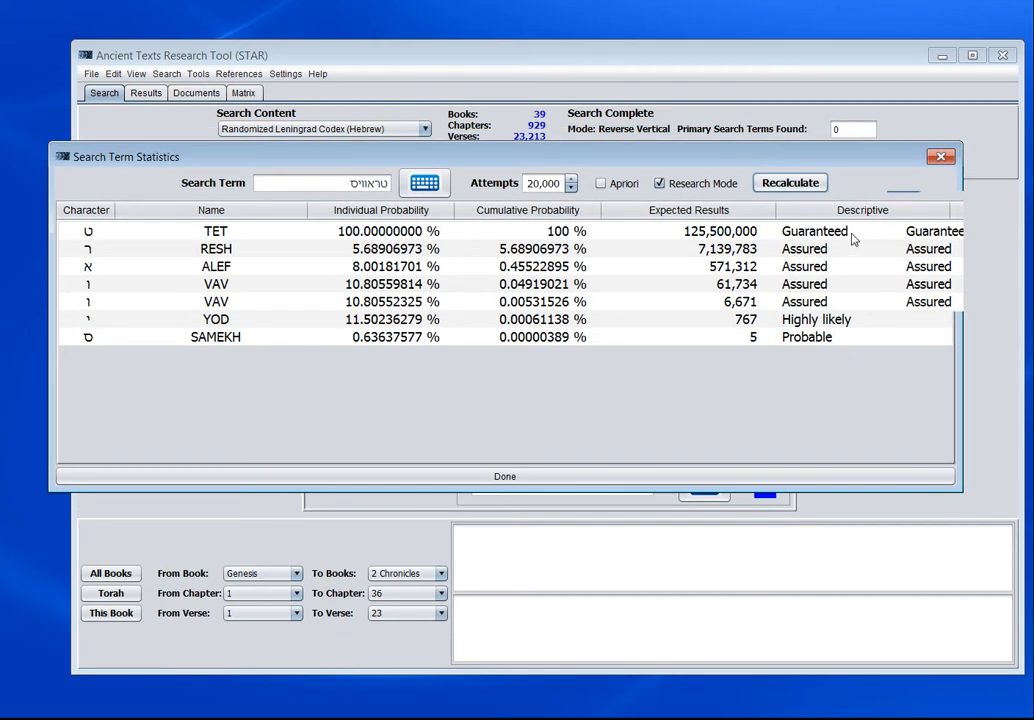
pyautogui.moveTo(689, 155); pyautogui.dragTo(729, 170)
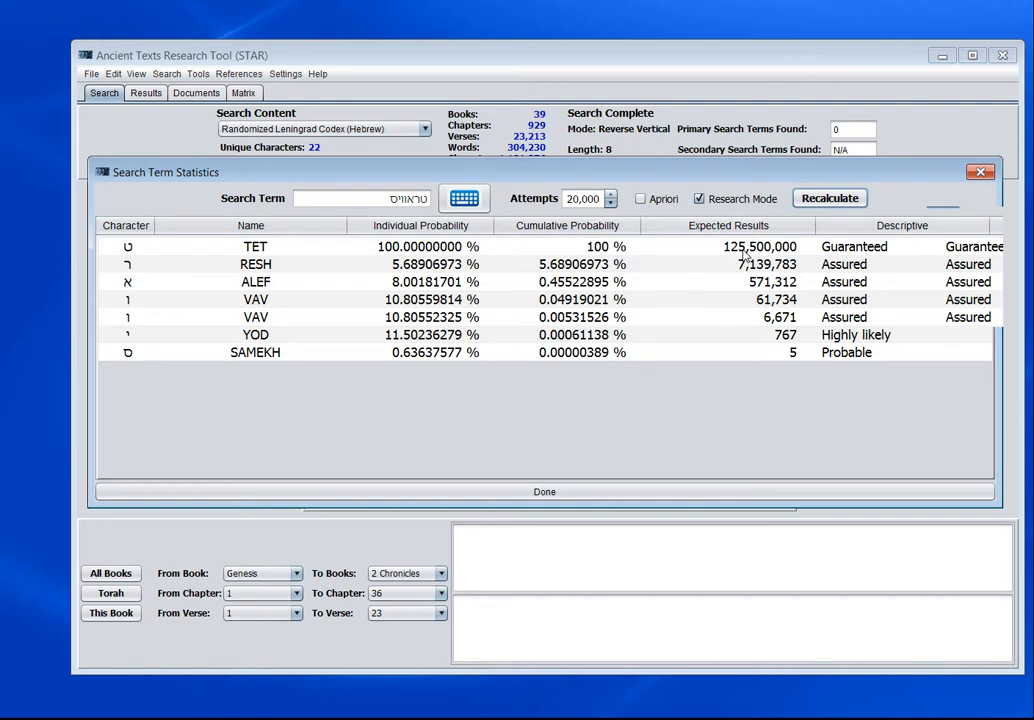
# - Set the number of attempts to 1 and recalculate the search term statistics
pyautogui.doubleClick(587, 200)
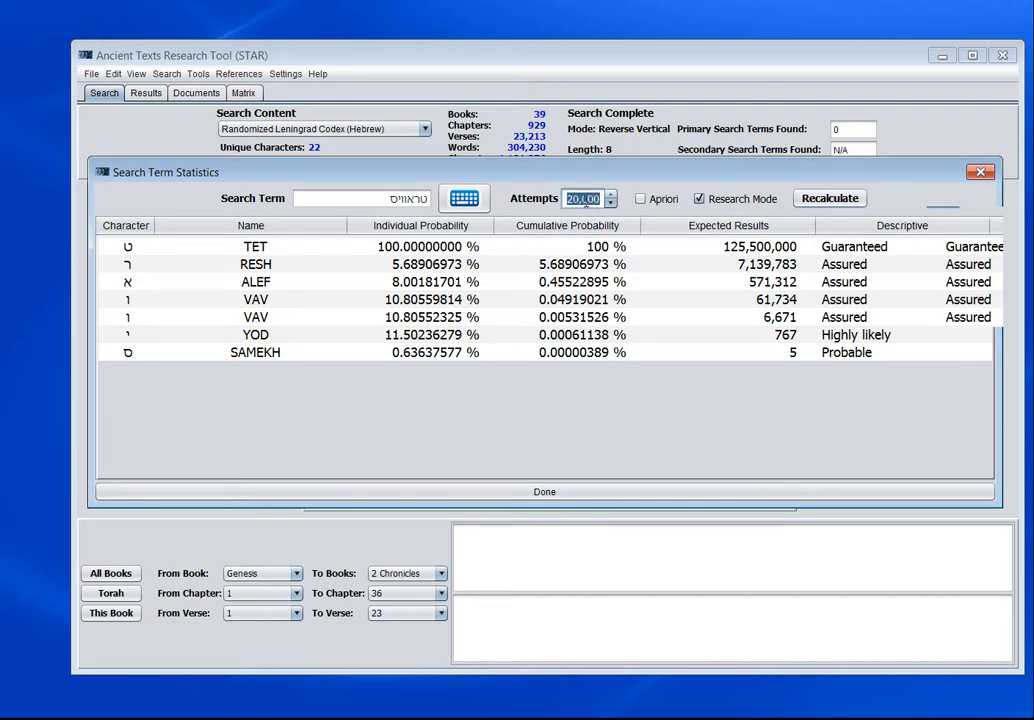
pyautogui.write('1')
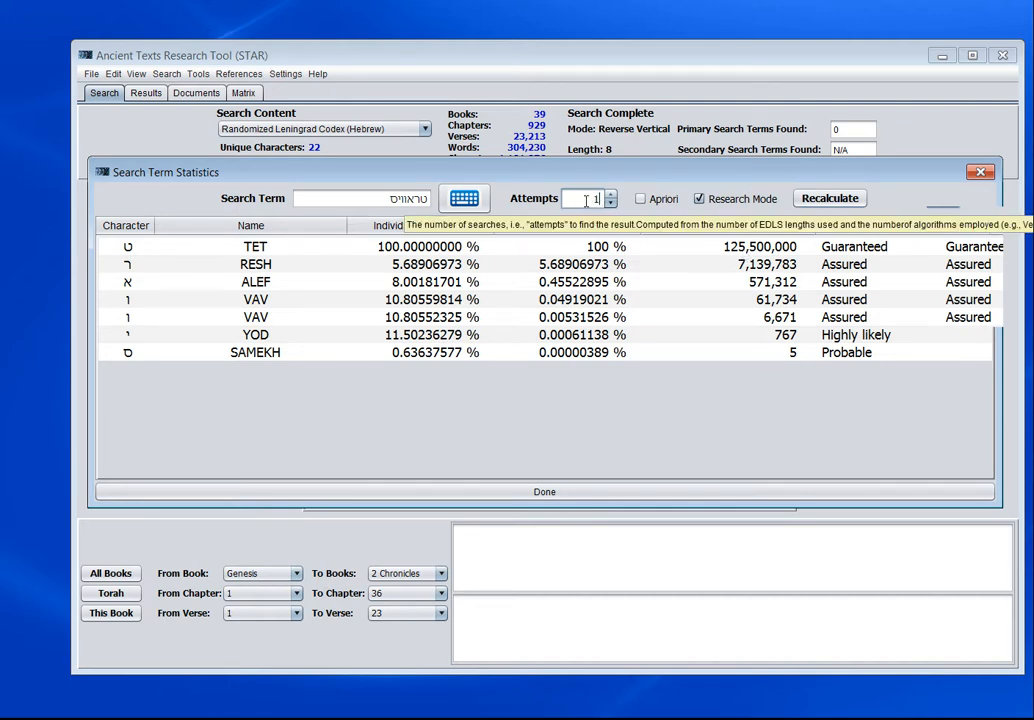
pyautogui.click(843, 200)
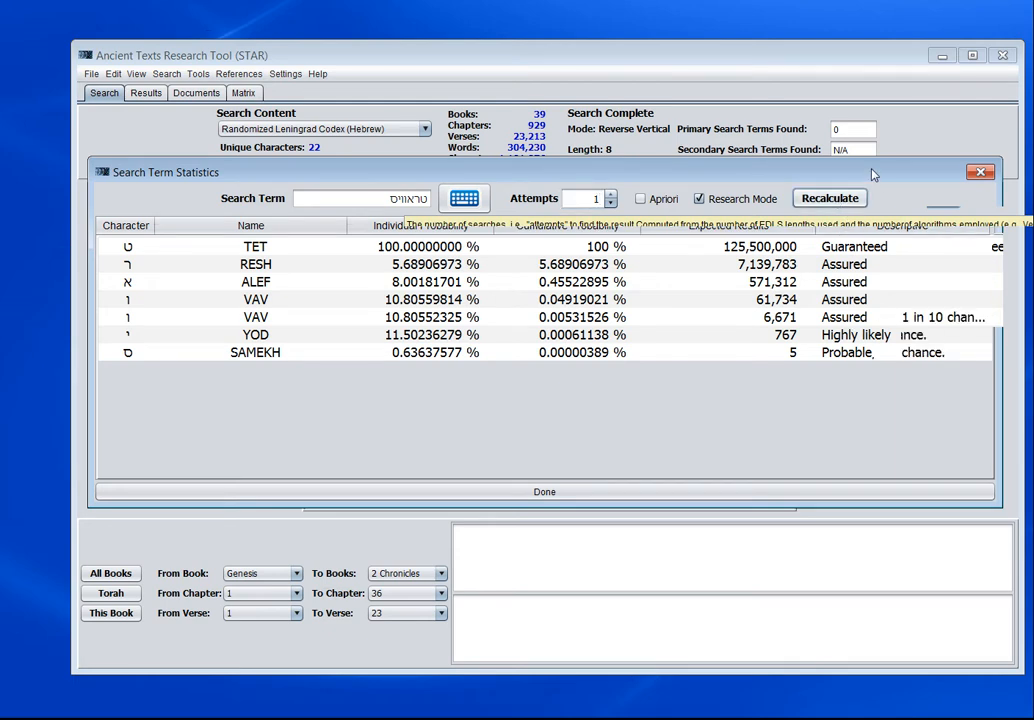
pyautogui.moveTo(872, 175)
pyautogui.mouseDown()
pyautogui.moveTo(842, 208)
pyautogui.moveTo(875, 192)
pyautogui.mouseUp()
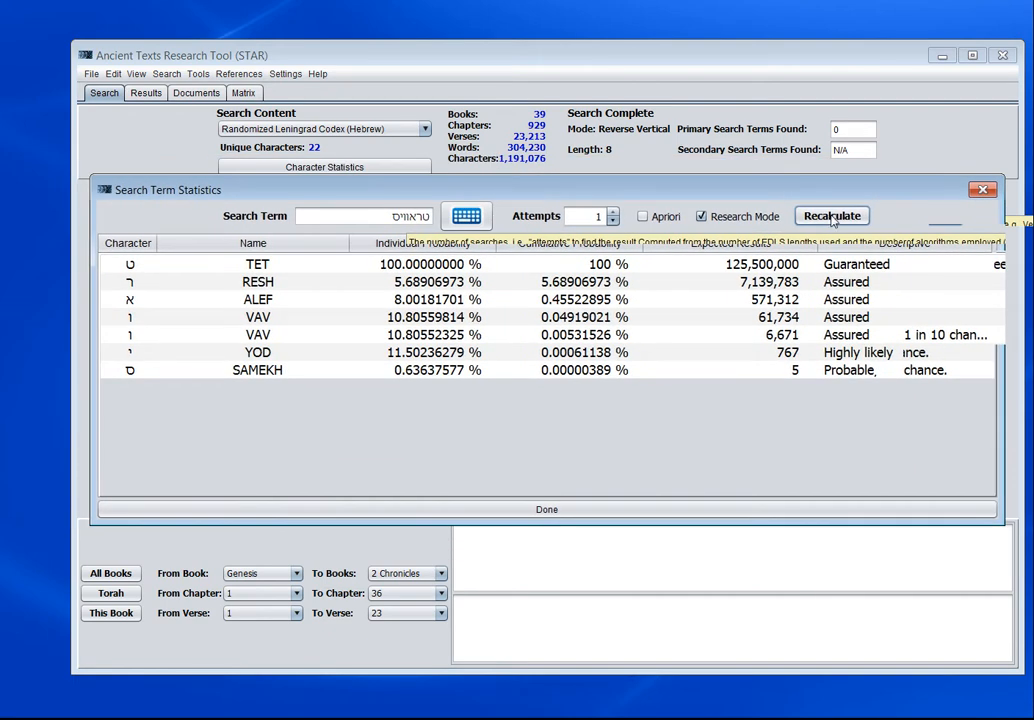
pyautogui.click(832, 218)
pyautogui.moveTo(887, 190)
pyautogui.mouseDown()
pyautogui.moveTo(87, 335)
pyautogui.moveTo(1033, 250)
pyautogui.moveTo(849, 189)
pyautogui.moveTo(887, 170)
pyautogui.mouseUp()
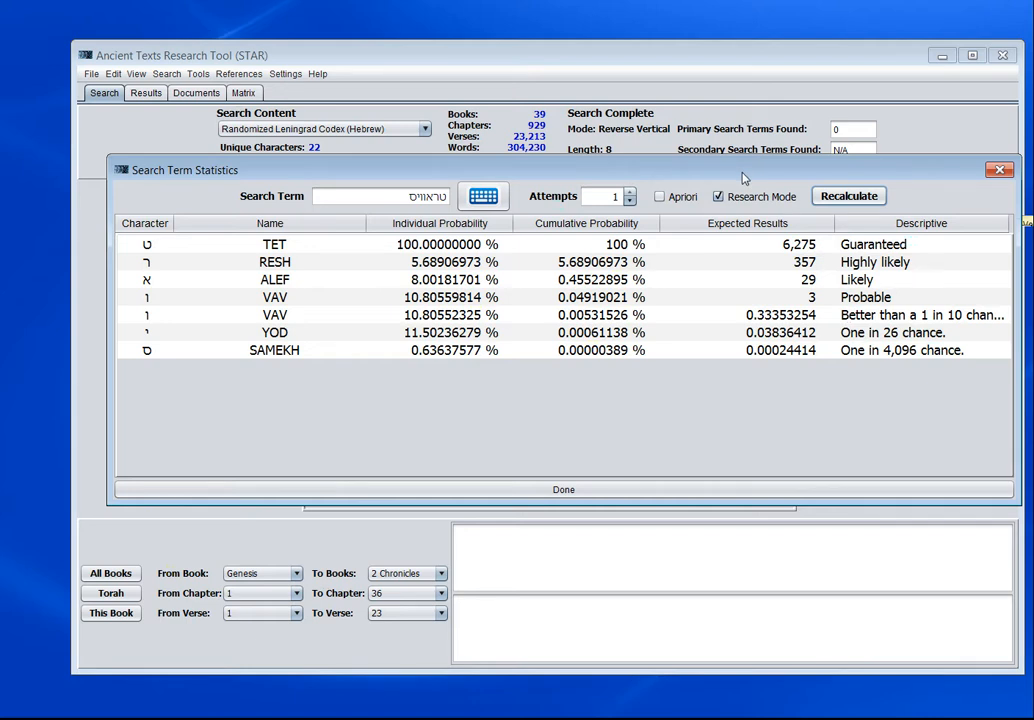
# - Show the character statistics of the Randomized Leningrad Codex and enlarge their window to make the columns readable
pyautogui.moveTo(743, 178); pyautogui.dragTo(741, 242)
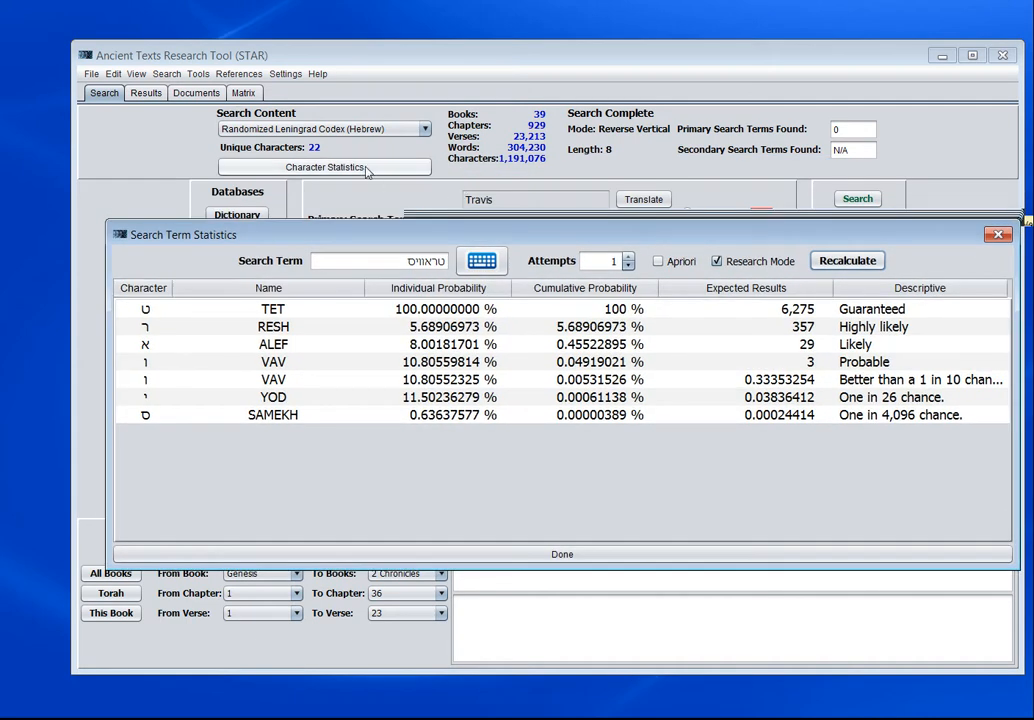
pyautogui.click(366, 170)
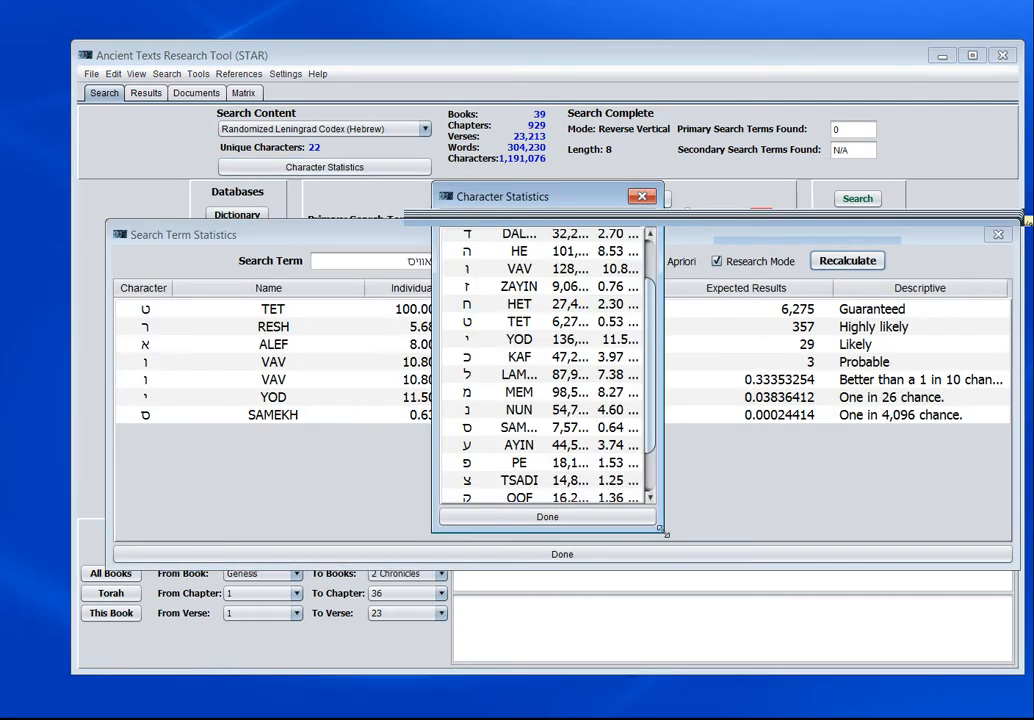
pyautogui.moveTo(665, 534); pyautogui.dragTo(835, 612)
pyautogui.moveTo(694, 196); pyautogui.dragTo(482, 130)
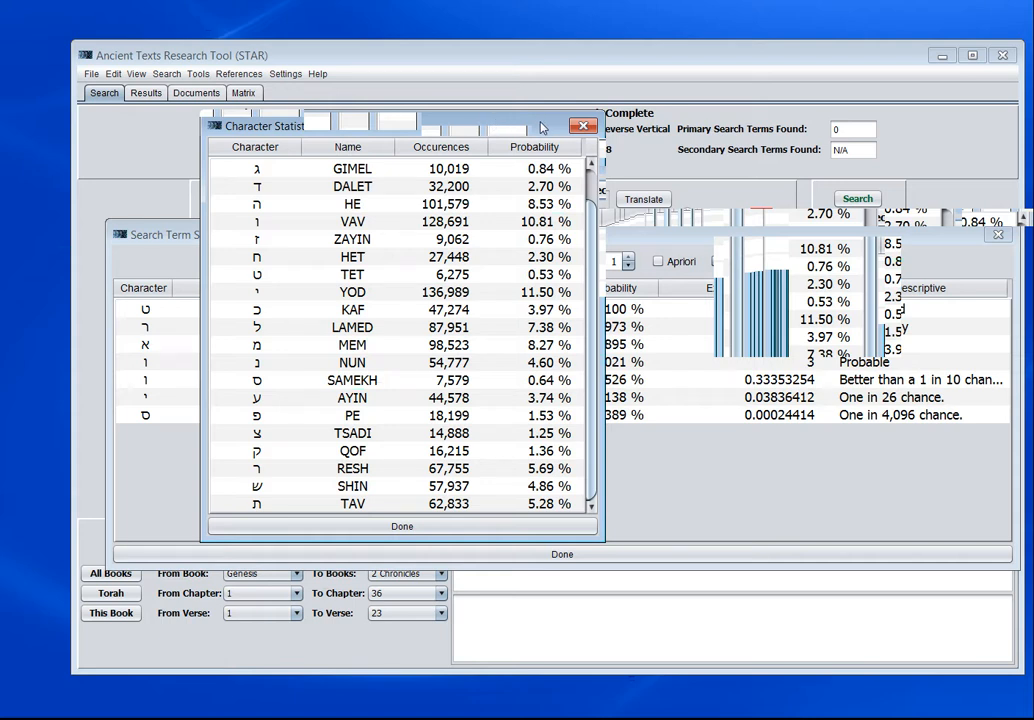
# - Arrange the Character Statistics and Search Term Statistics windows to compare character occurrences with the expected results
pyautogui.moveTo(541, 127); pyautogui.dragTo(985, 34)
pyautogui.click(215, 655)
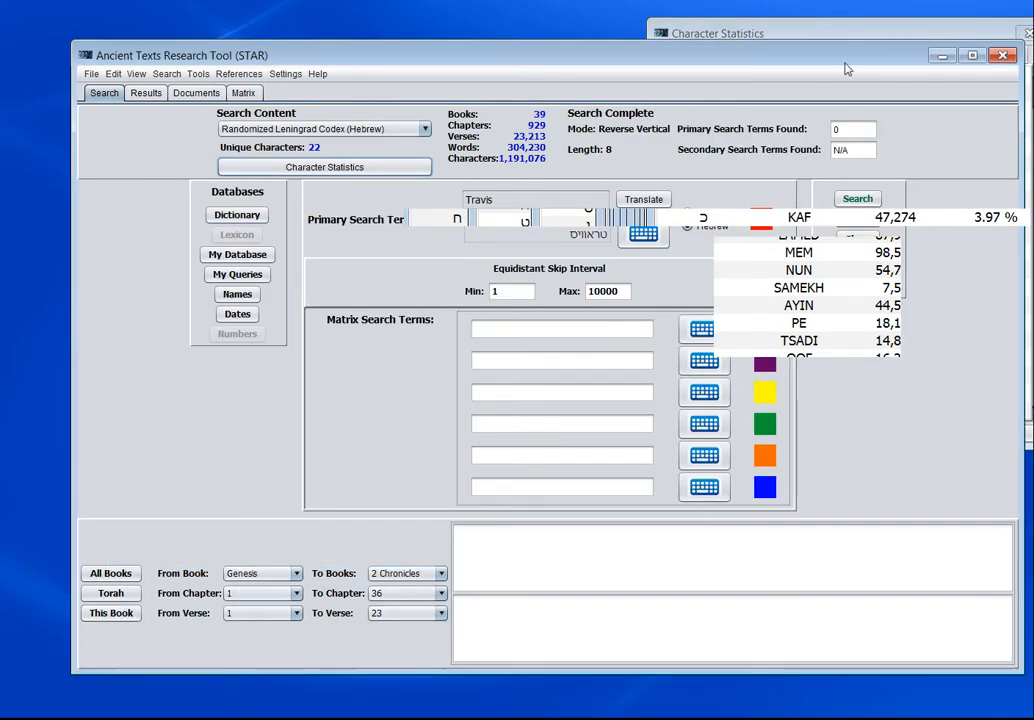
pyautogui.click(819, 31)
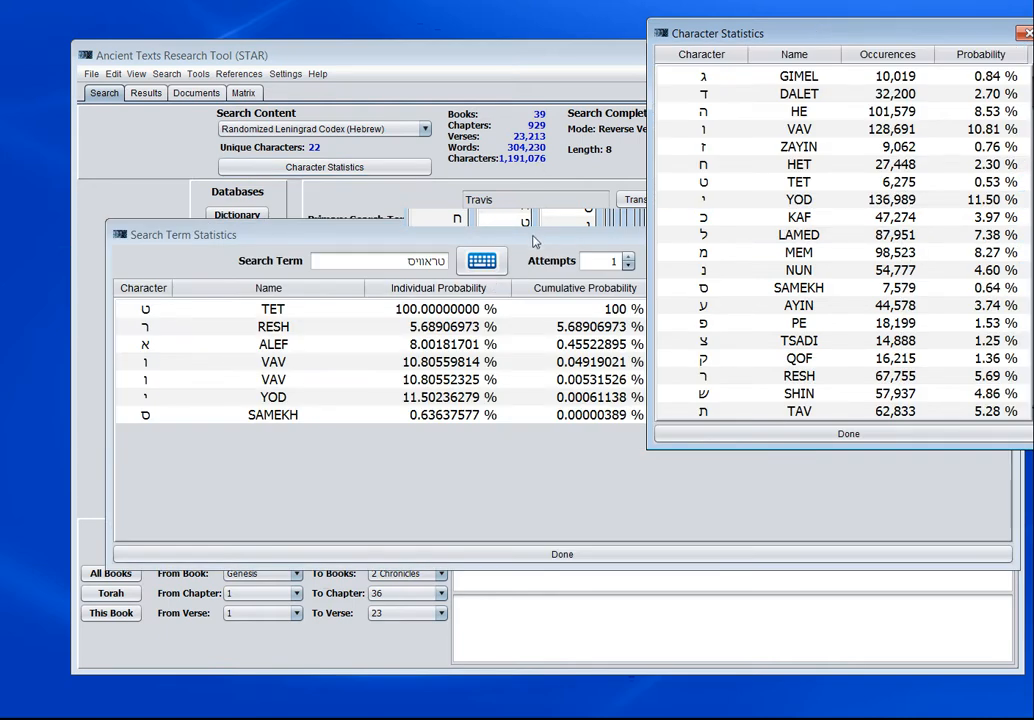
pyautogui.moveTo(534, 241); pyautogui.dragTo(315, 272)
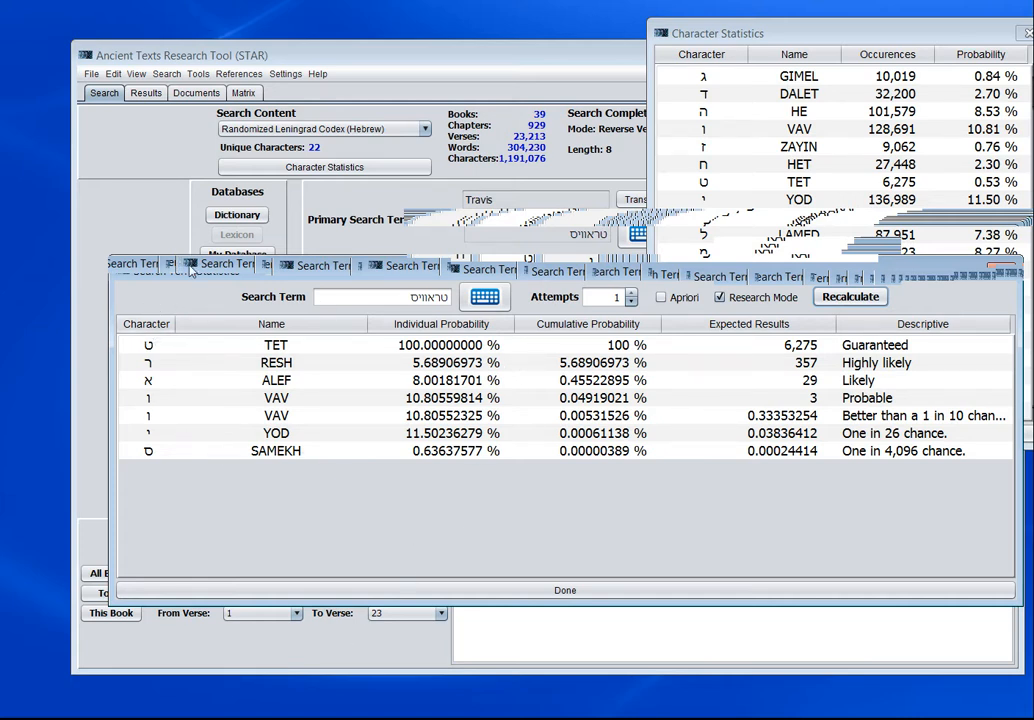
pyautogui.moveTo(187, 264); pyautogui.dragTo(167, 340)
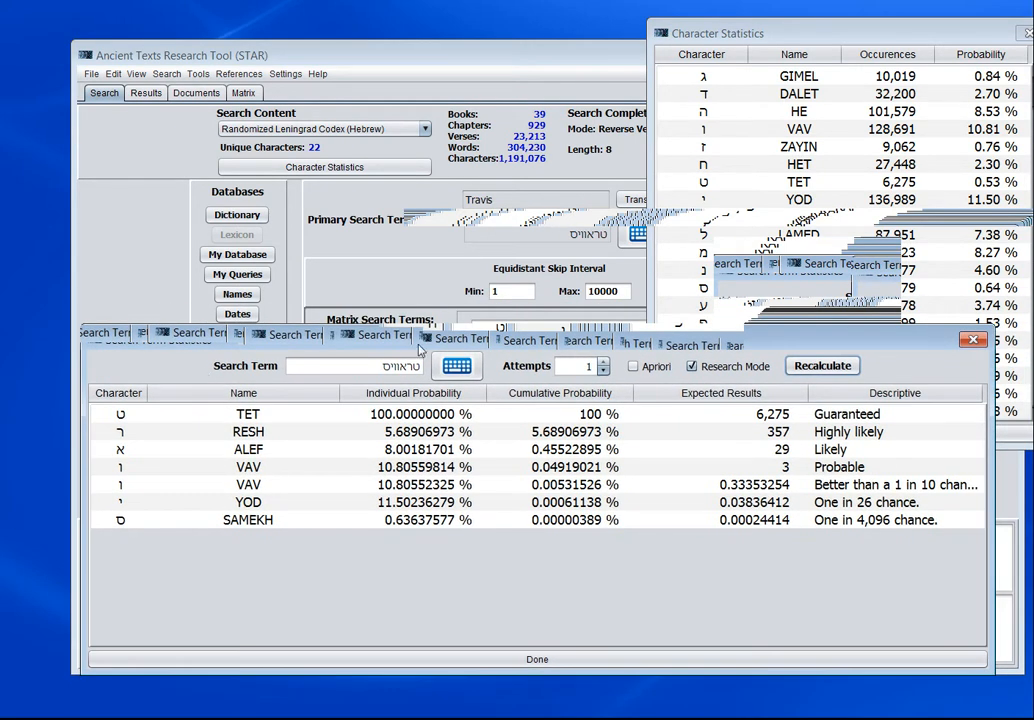
# - Set the number of attempts to 20,000 and recalculate the search term statistics
pyautogui.doubleClick(589, 367)
pyautogui.write('20,000')
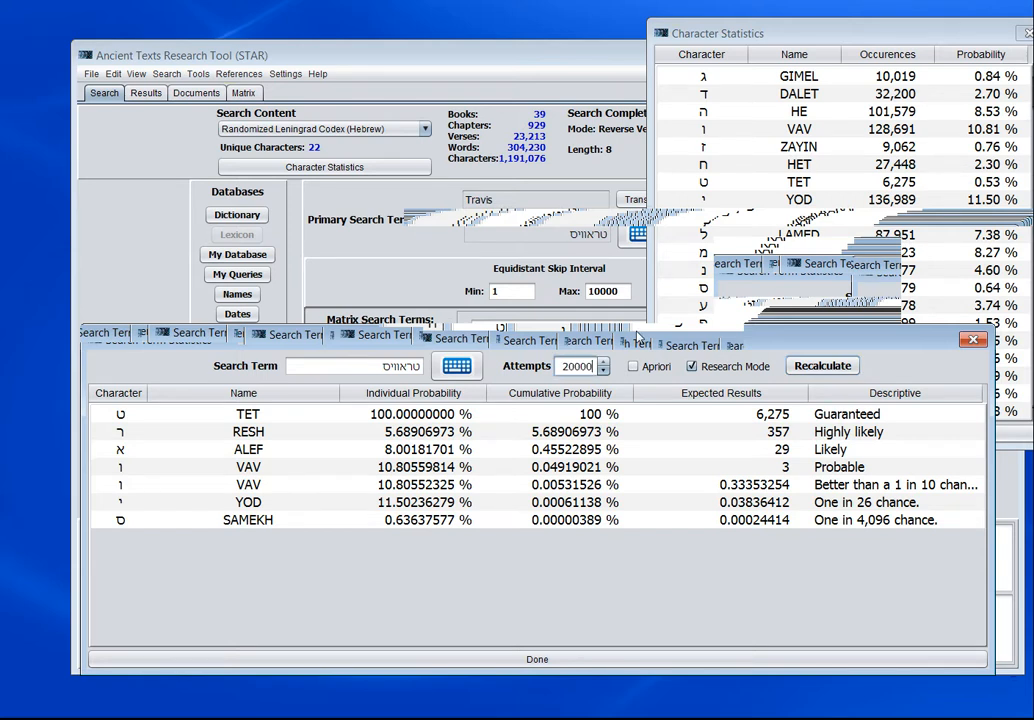
pyautogui.click(830, 366)
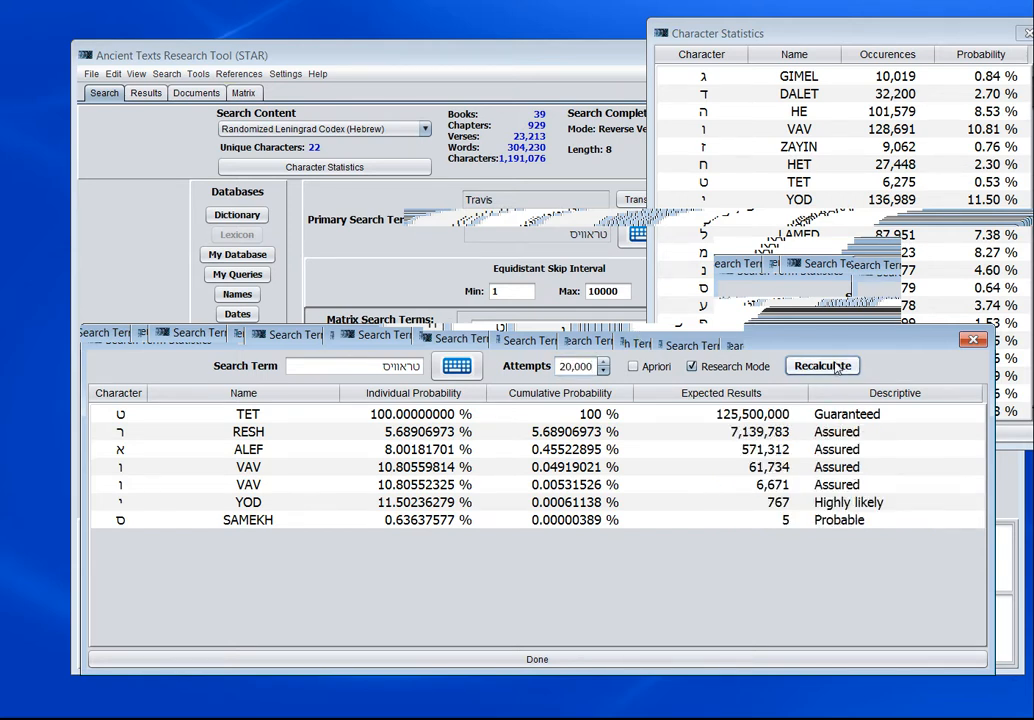
# - Close the Search Term Statistics and Character Statistics windows
pyautogui.click(975, 342)
pyautogui.moveTo(753, 30); pyautogui.dragTo(576, 70)
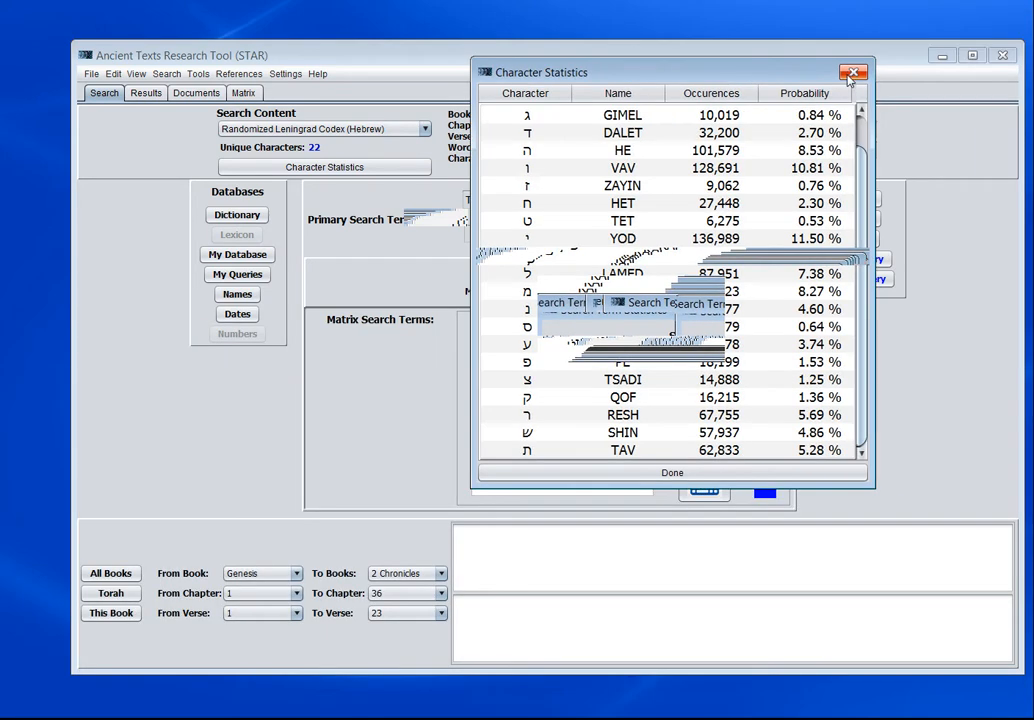
pyautogui.click(851, 75)
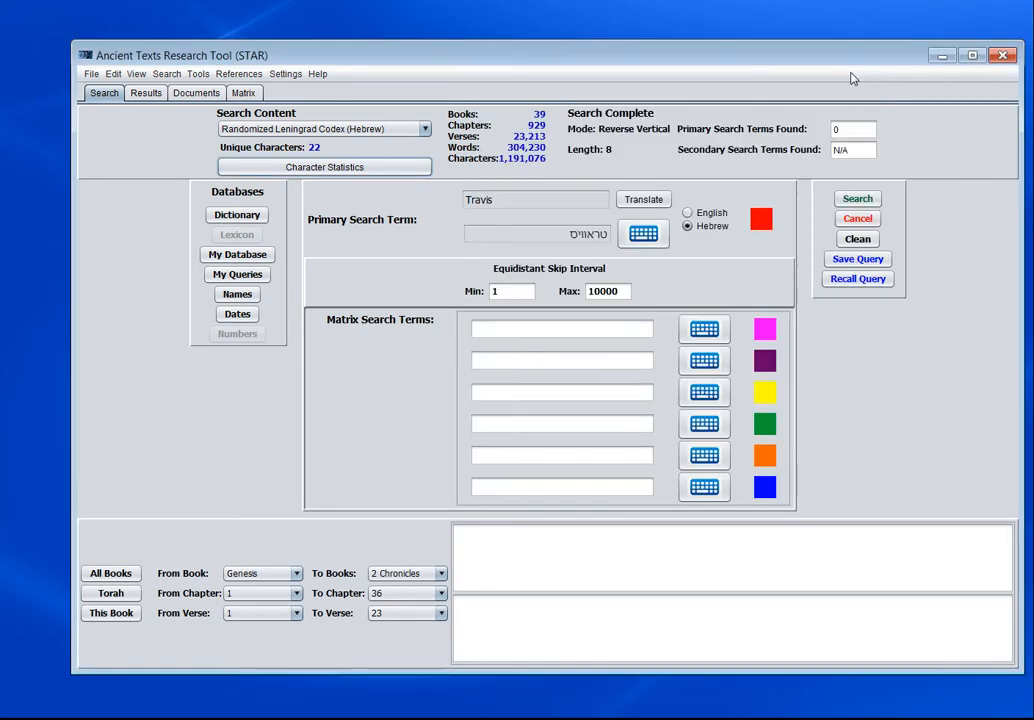
# - Run the search for the Hebrew primary term and enlarge the progress window while it completes
pyautogui.click(858, 198)
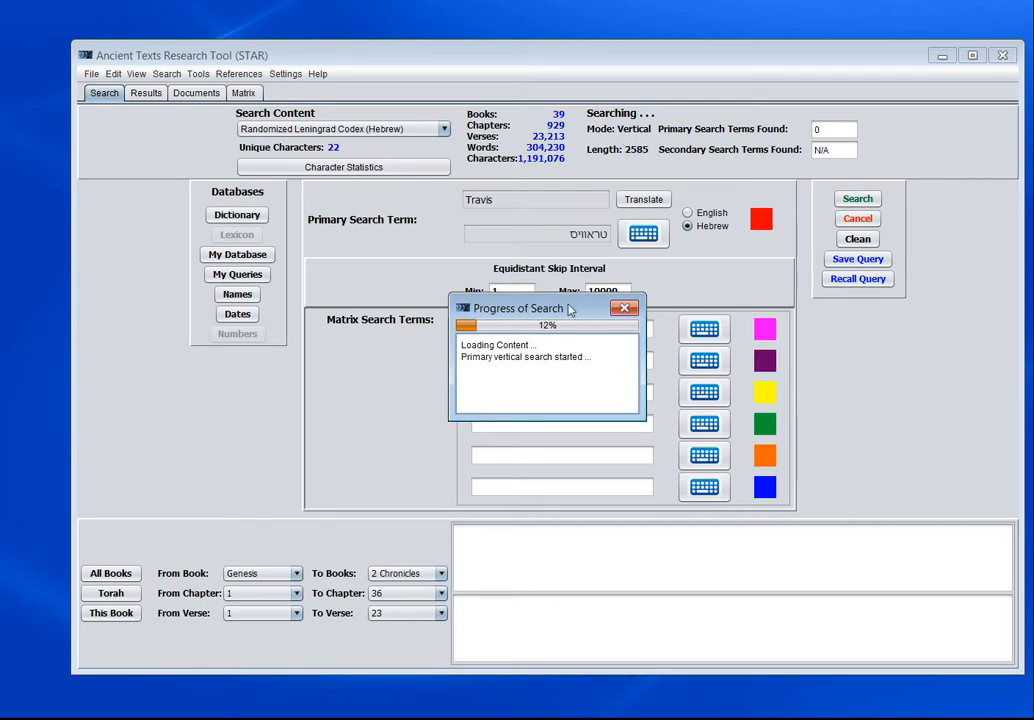
pyautogui.moveTo(568, 313); pyautogui.dragTo(556, 332)
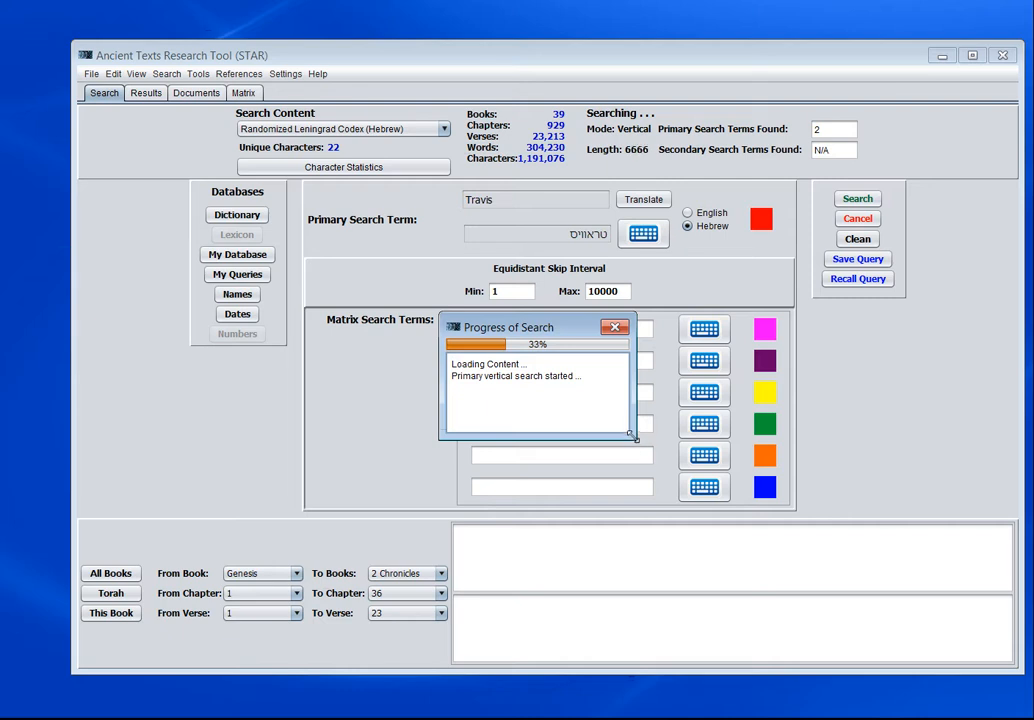
pyautogui.moveTo(632, 433); pyautogui.dragTo(742, 484)
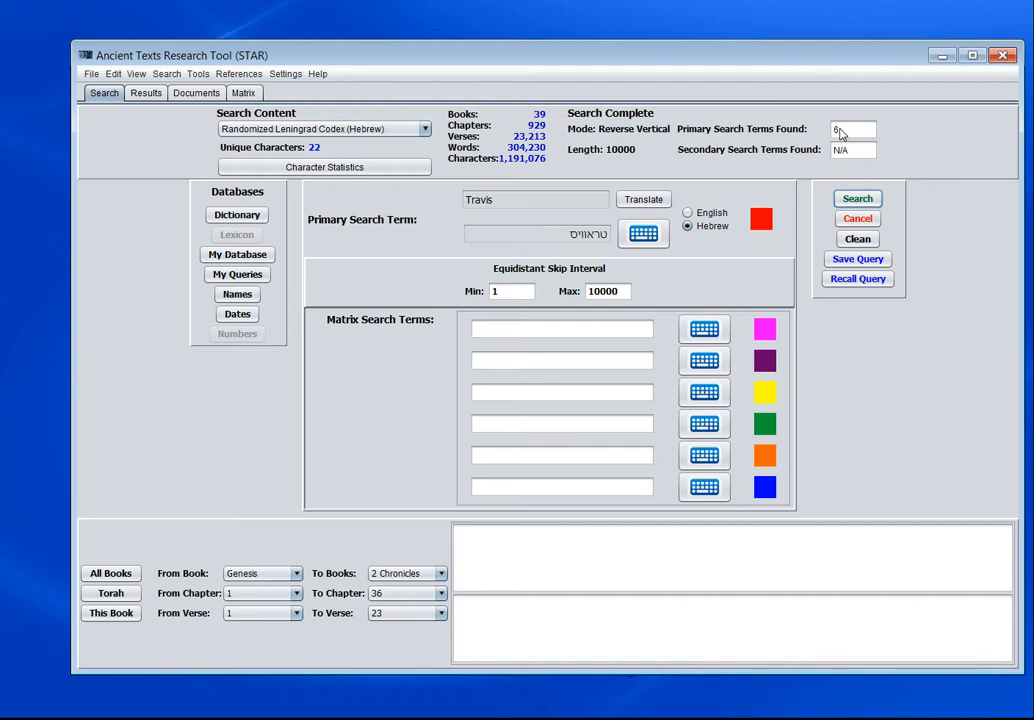
# - Open the search results and inspect each primary result in the letter matrix, ending on Primary: 1
pyautogui.click(838, 134)
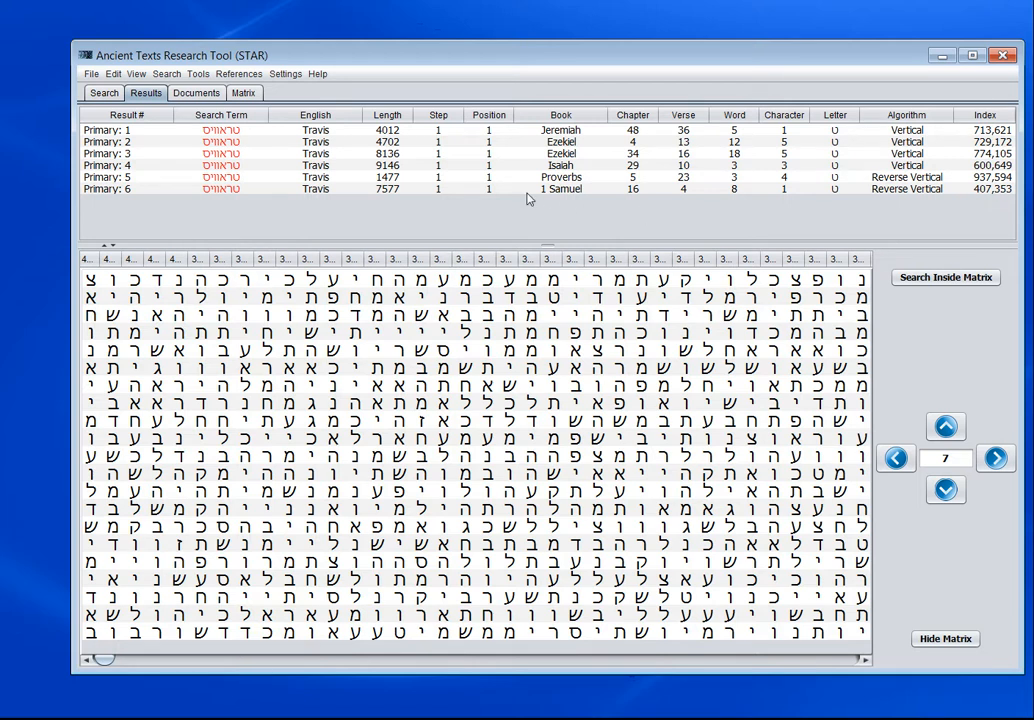
pyautogui.click(210, 131)
pyautogui.click(214, 142)
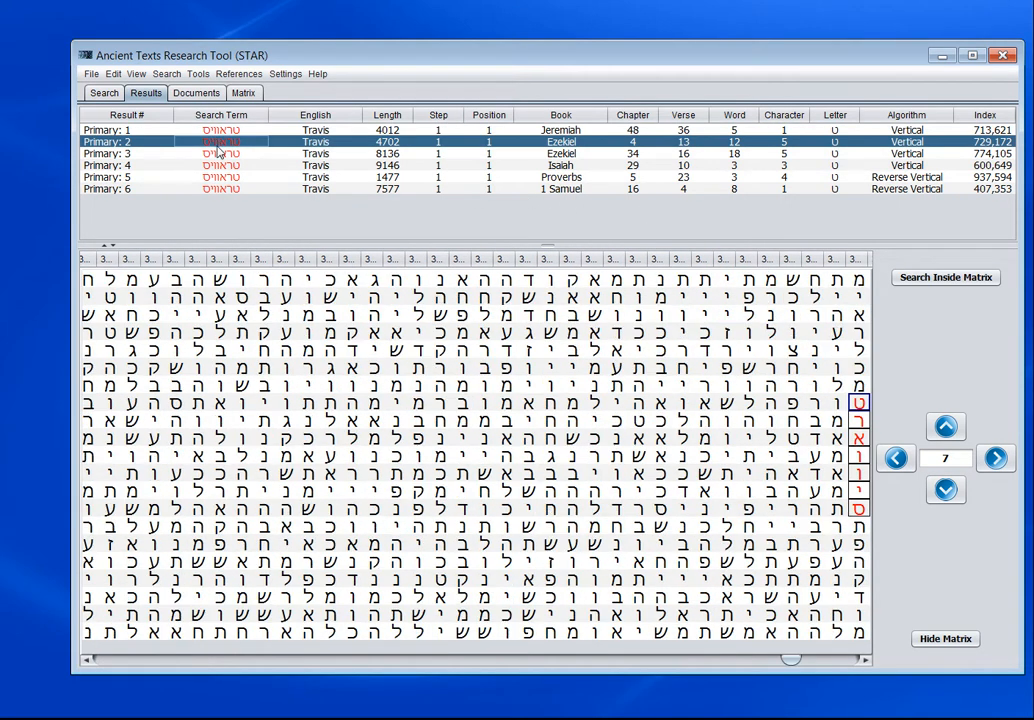
pyautogui.click(216, 153)
pyautogui.click(219, 165)
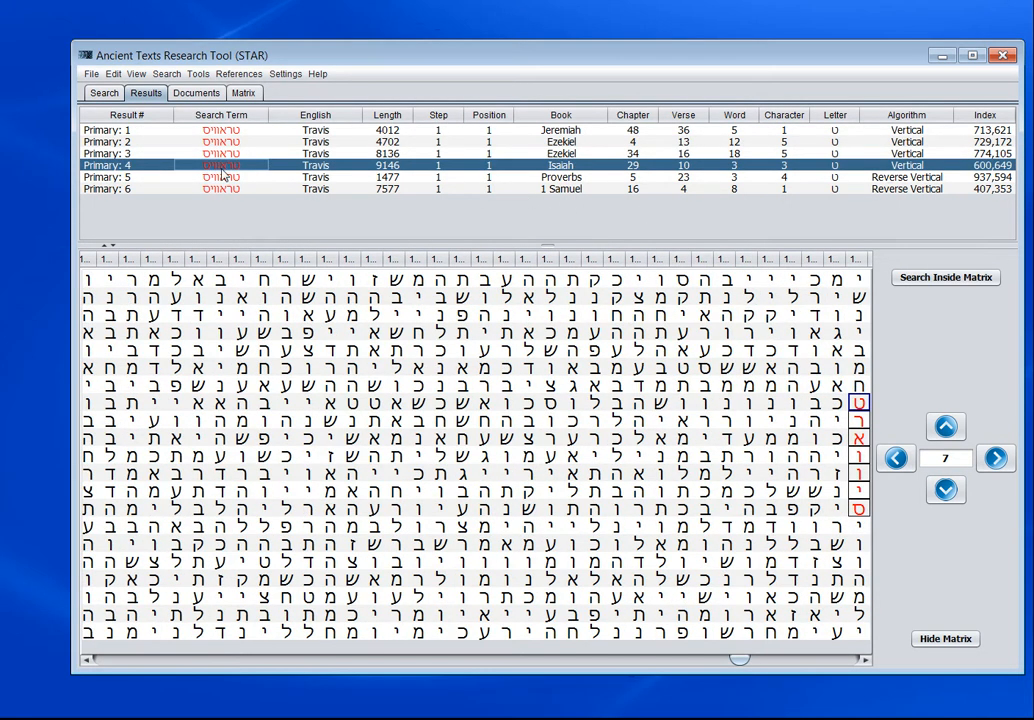
pyautogui.click(182, 177)
pyautogui.click(181, 188)
pyautogui.click(182, 177)
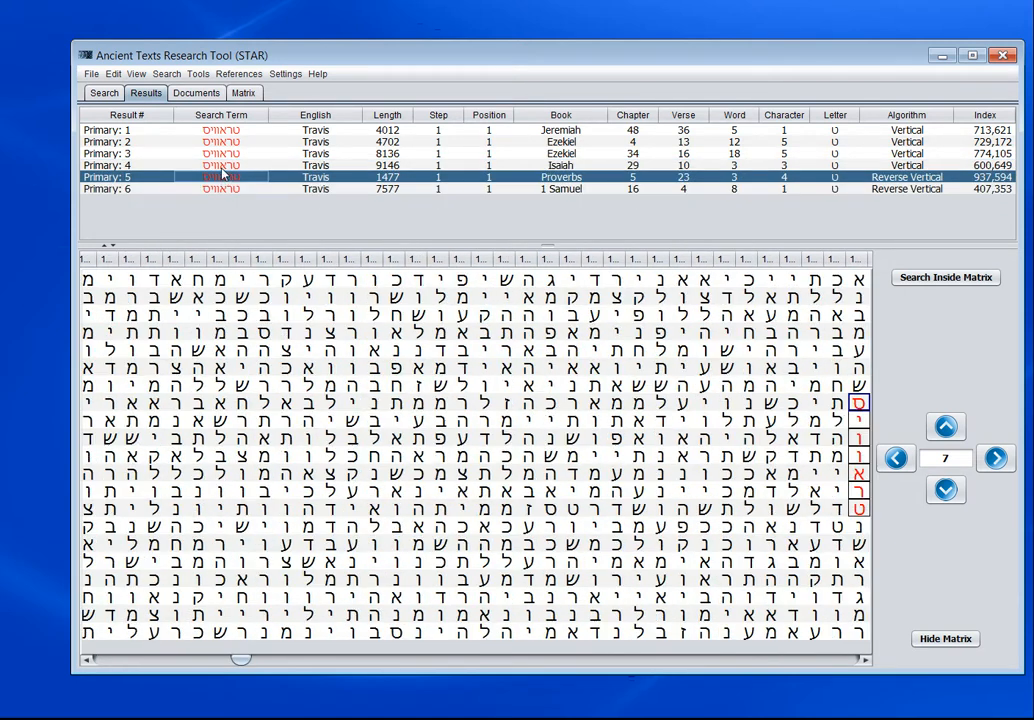
pyautogui.click(195, 165)
pyautogui.click(208, 153)
pyautogui.click(226, 142)
pyautogui.click(226, 131)
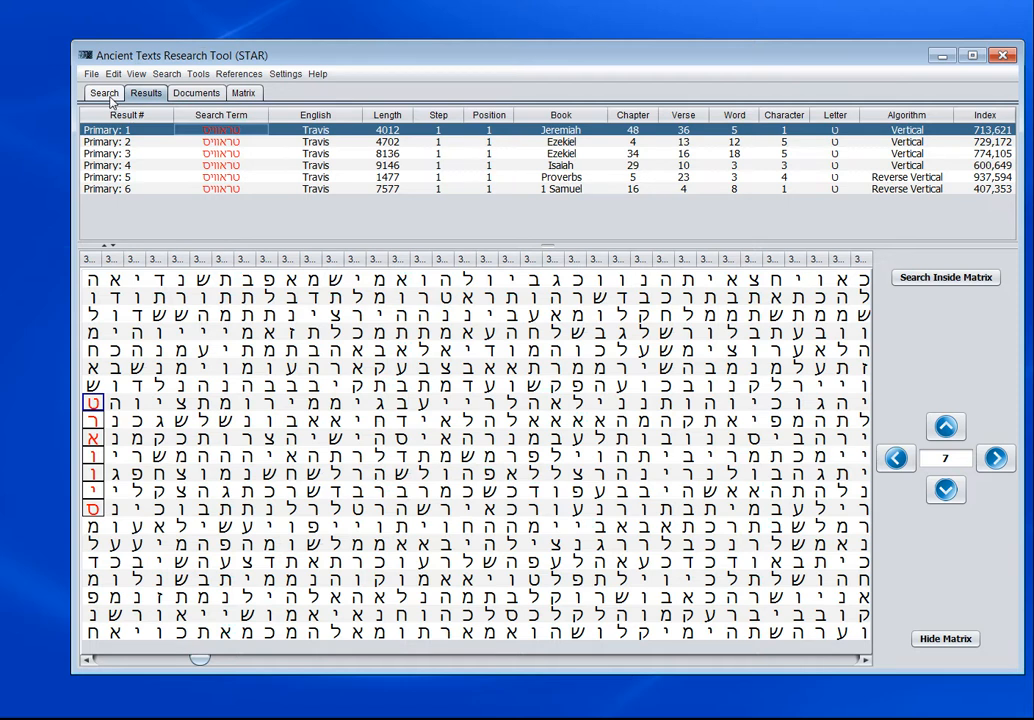
pyautogui.moveTo(391, 55); pyautogui.dragTo(355, 58)
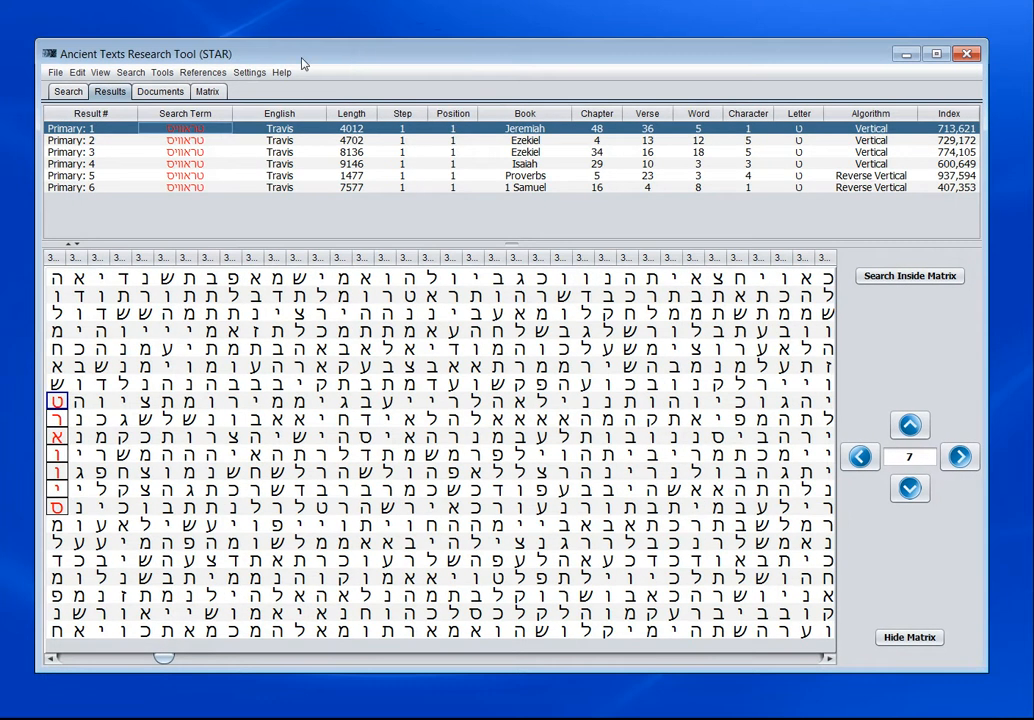
# - Switch the search content to Traditional Tanakh (Hebrew) and run the search for the same Hebrew primary term
pyautogui.click(69, 92)
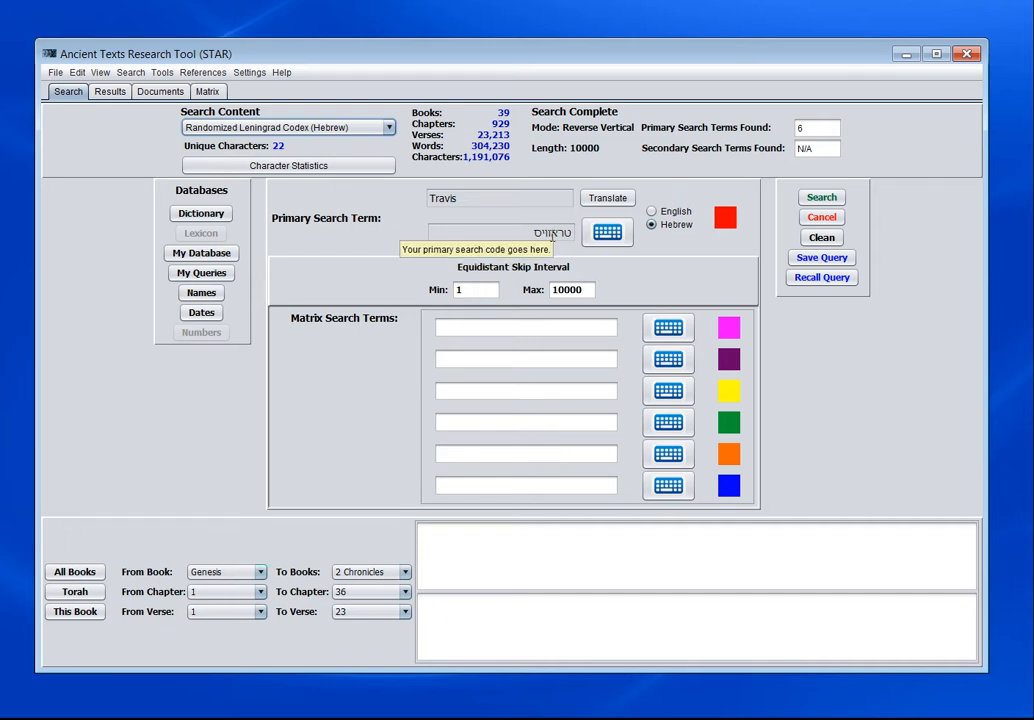
pyautogui.click(300, 127)
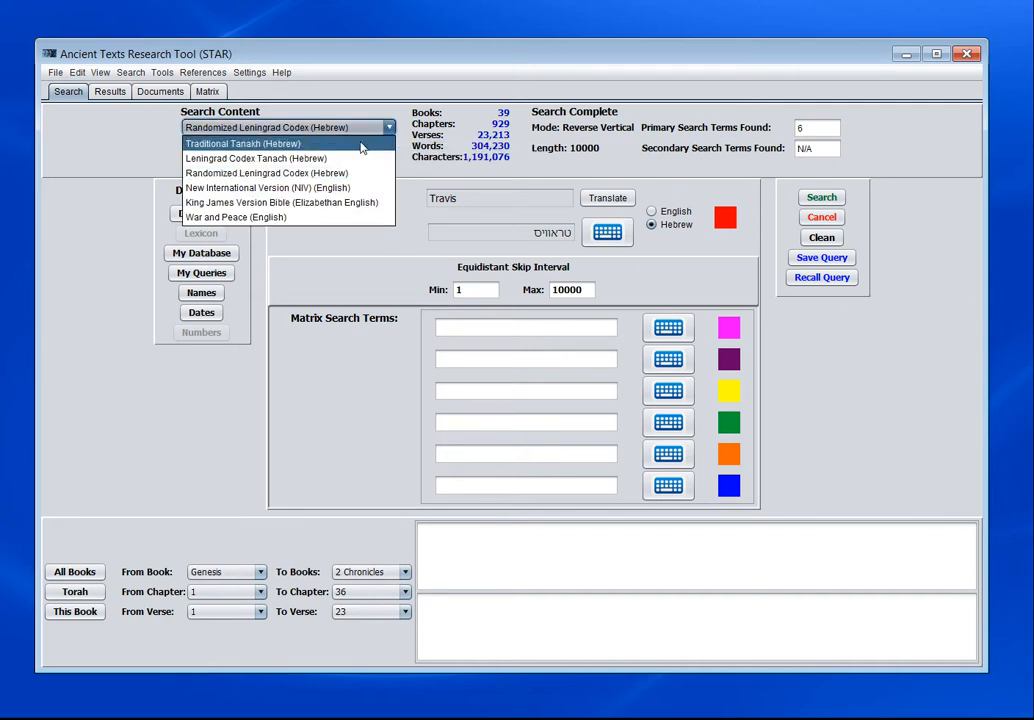
pyautogui.click(275, 145)
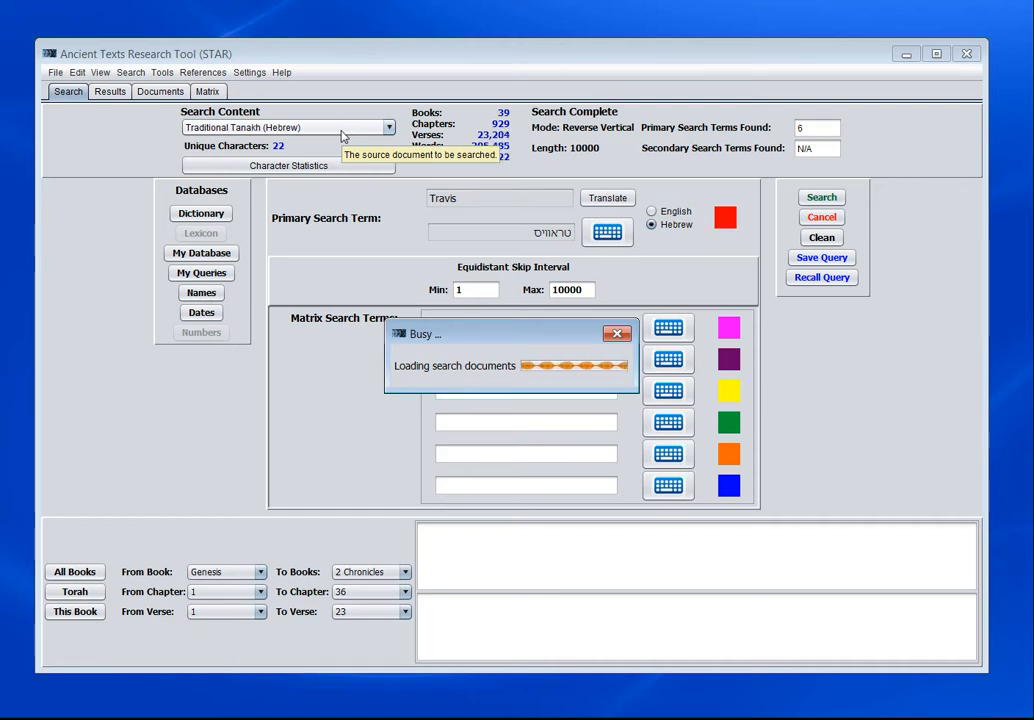
pyautogui.click(820, 198)
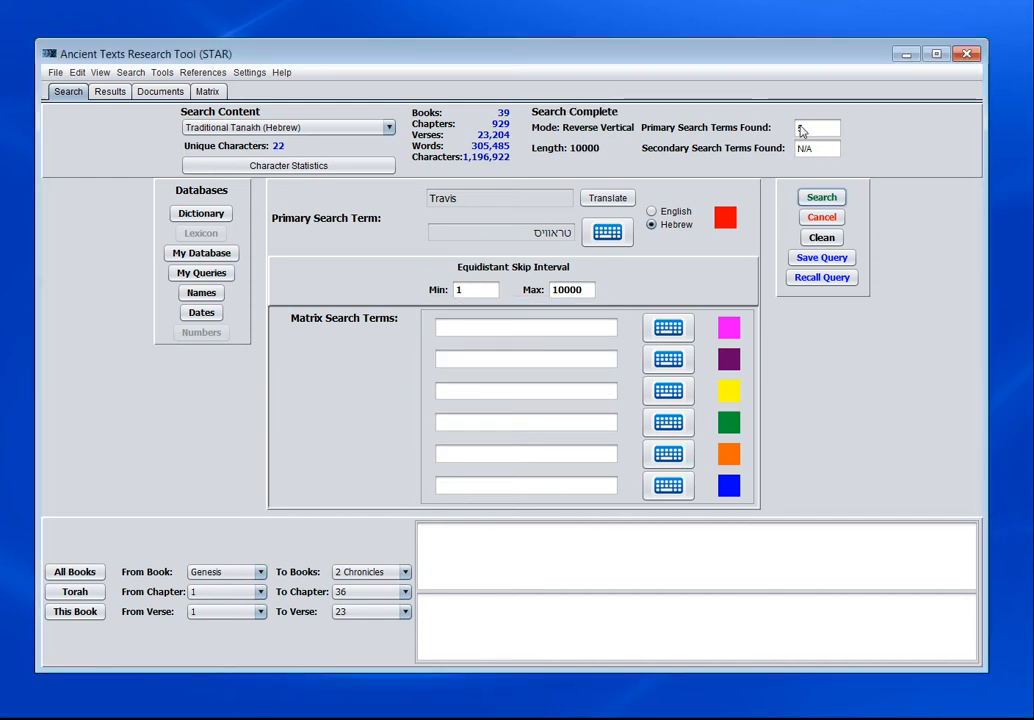
# - Open the Traditional Tanakh search results and inspect each primary match in the letter matrix, ending on Primary: 1
pyautogui.click(800, 135)
pyautogui.click(800, 133)
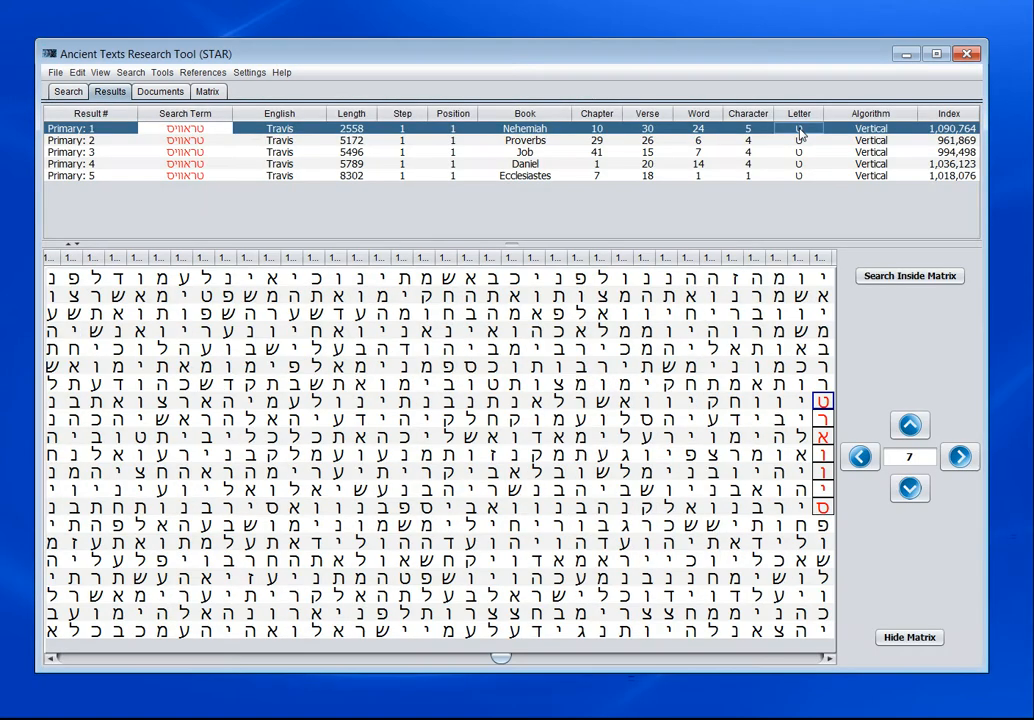
pyautogui.click(185, 130)
pyautogui.click(198, 141)
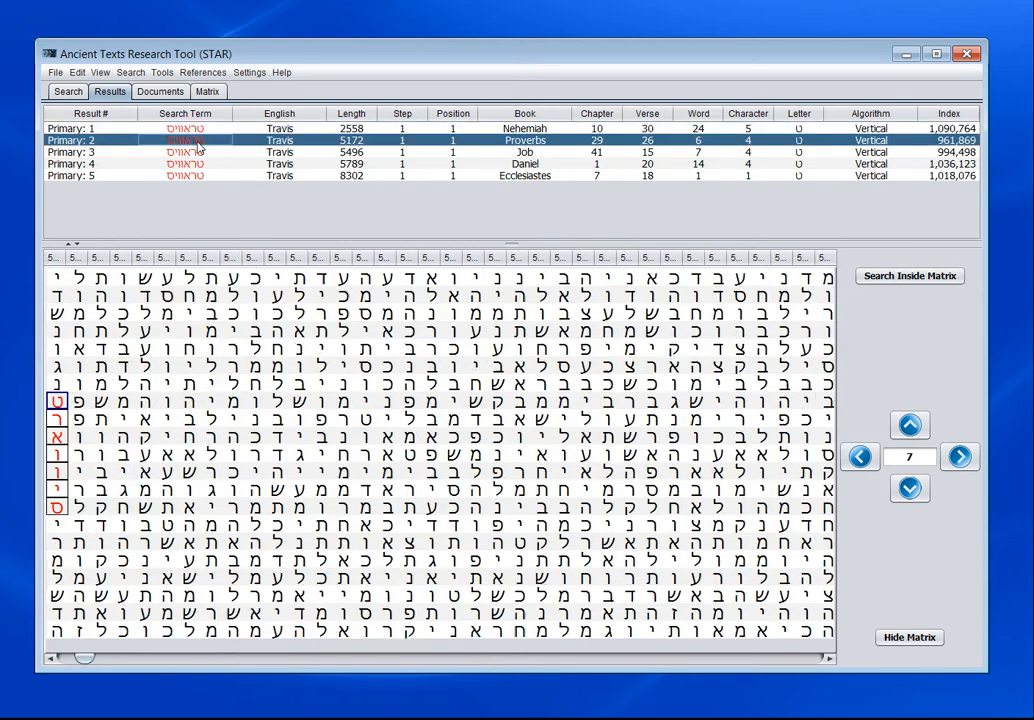
pyautogui.click(198, 153)
pyautogui.click(198, 164)
pyautogui.click(198, 176)
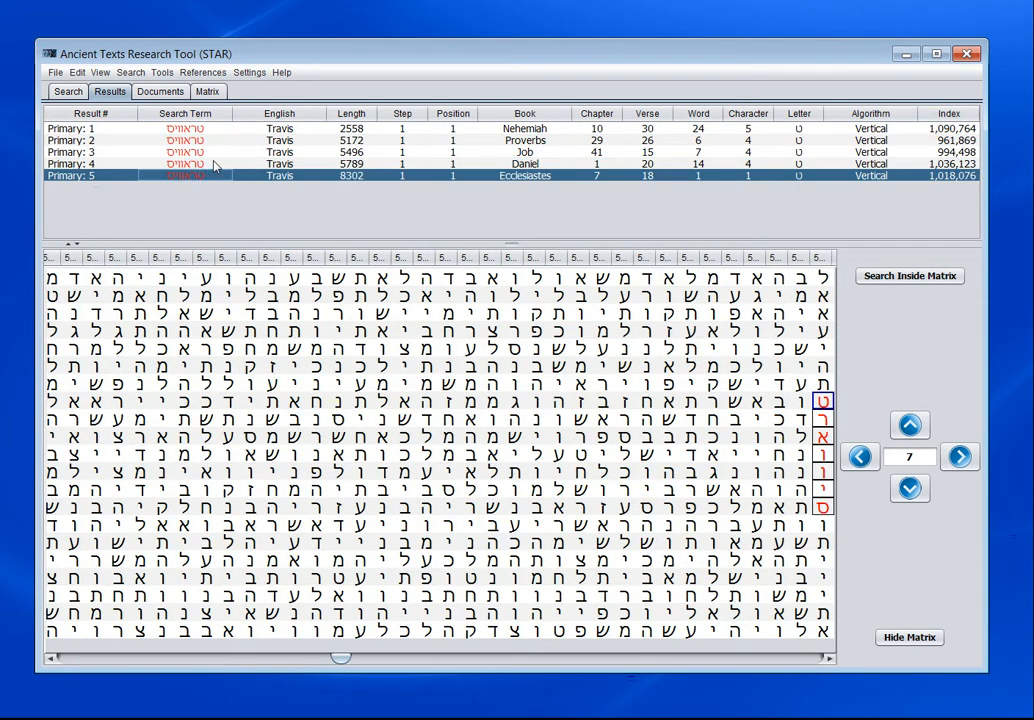
pyautogui.click(199, 164)
pyautogui.click(200, 152)
pyautogui.click(201, 139)
pyautogui.click(200, 129)
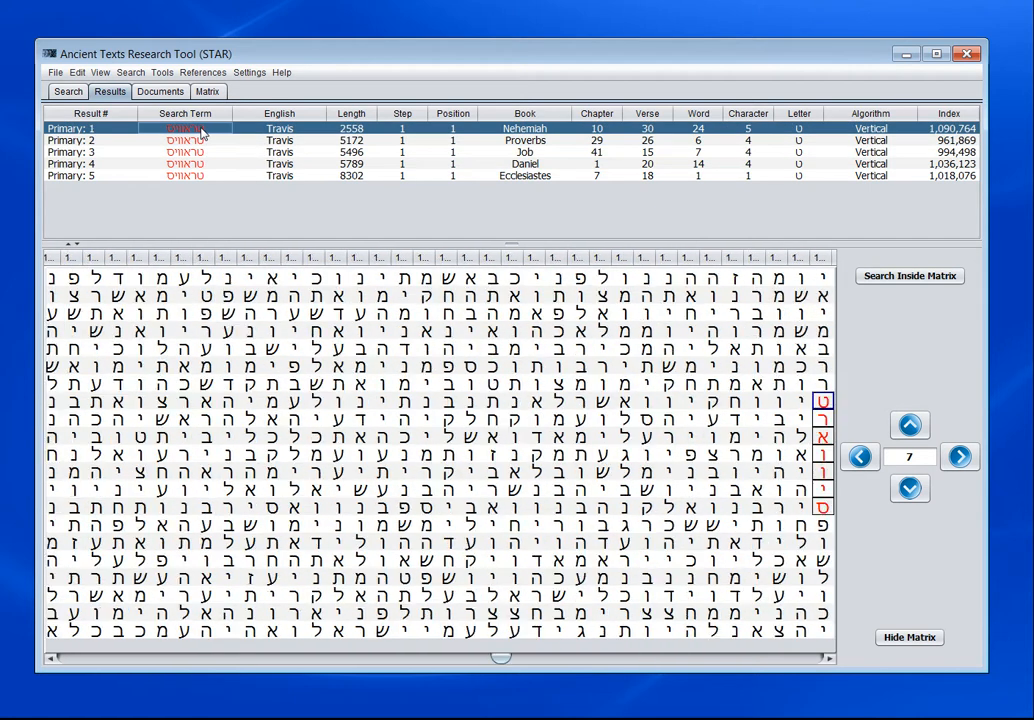